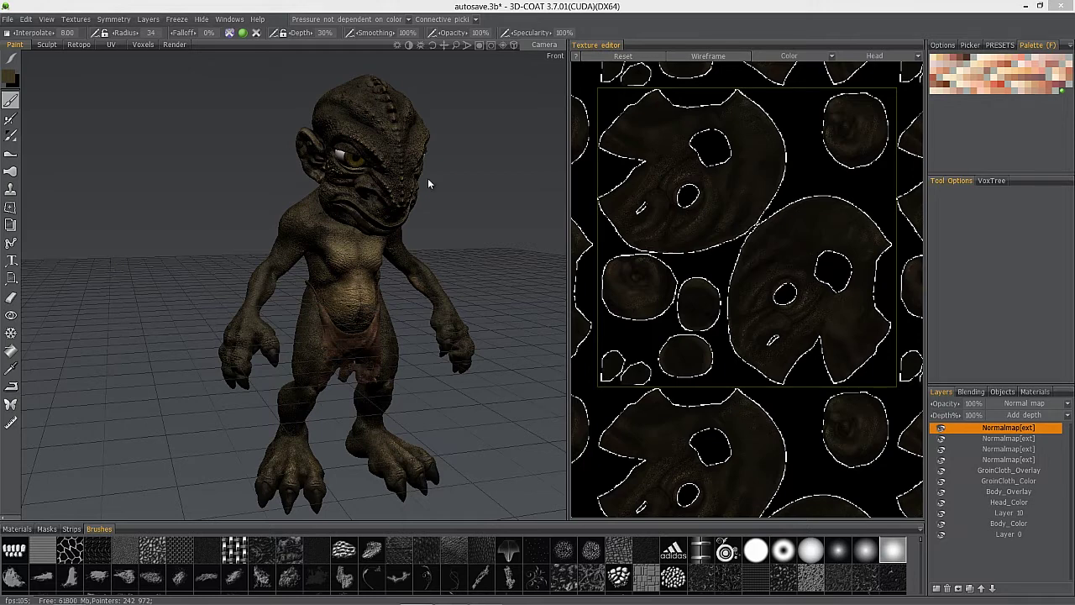
Examine the textured creature model from the front and from both sides
left_click(353, 278)
left_click_drag(348, 263, 418, 252, "alt")
right_click_drag(419, 253, 392, 283)
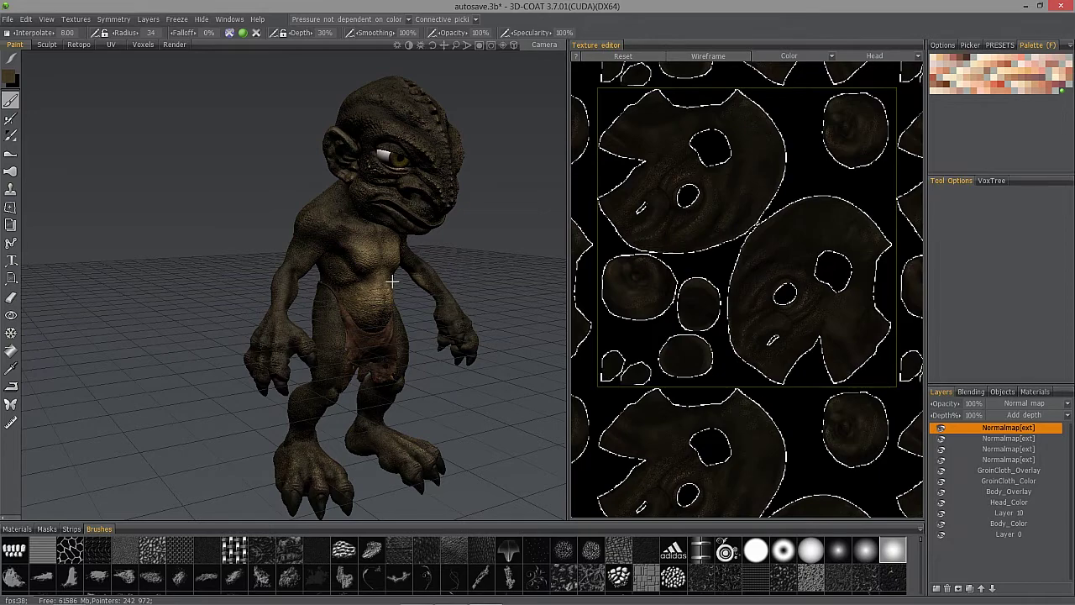
mouse_move(327, 290)
right_mouse_down()
mouse_move(364, 237)
mouse_move(325, 241)
mouse_move(398, 269)
mouse_move(409, 258)
mouse_move(305, 300)
mouse_move(288, 319)
mouse_move(315, 311)
mouse_move(259, 218)
mouse_move(293, 304)
mouse_move(303, 286)
mouse_move(344, 278)
right_mouse_up()
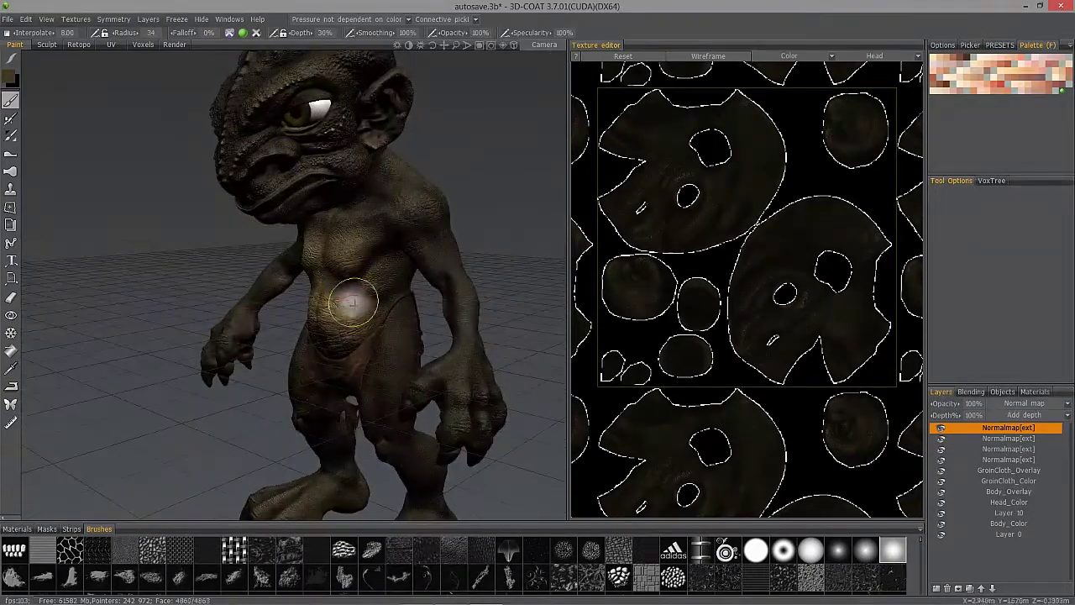
mouse_move(360, 329)
right_mouse_down()
mouse_move(344, 277)
mouse_move(227, 199)
mouse_move(342, 112)
mouse_move(355, 120)
right_mouse_up()
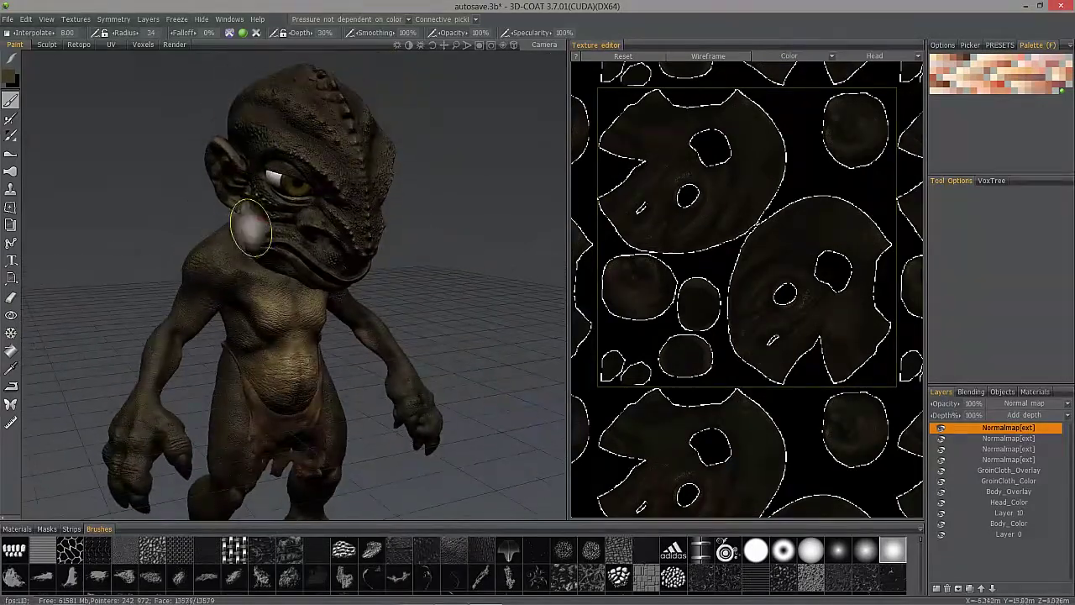
right_click_drag(307, 228, 289, 204)
mouse_move(314, 421)
right_mouse_down()
mouse_move(324, 456)
mouse_move(312, 379)
right_mouse_up()
key("KP_2")
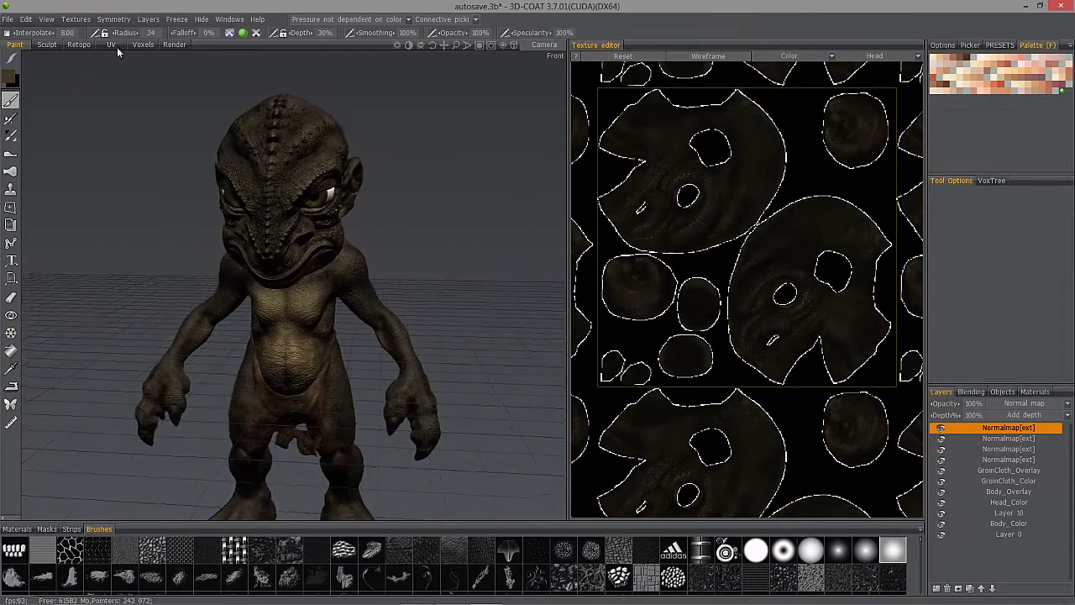
Check the texture width and height of each UV set in Mesh and Texture Resolution
left_click(29, 20)
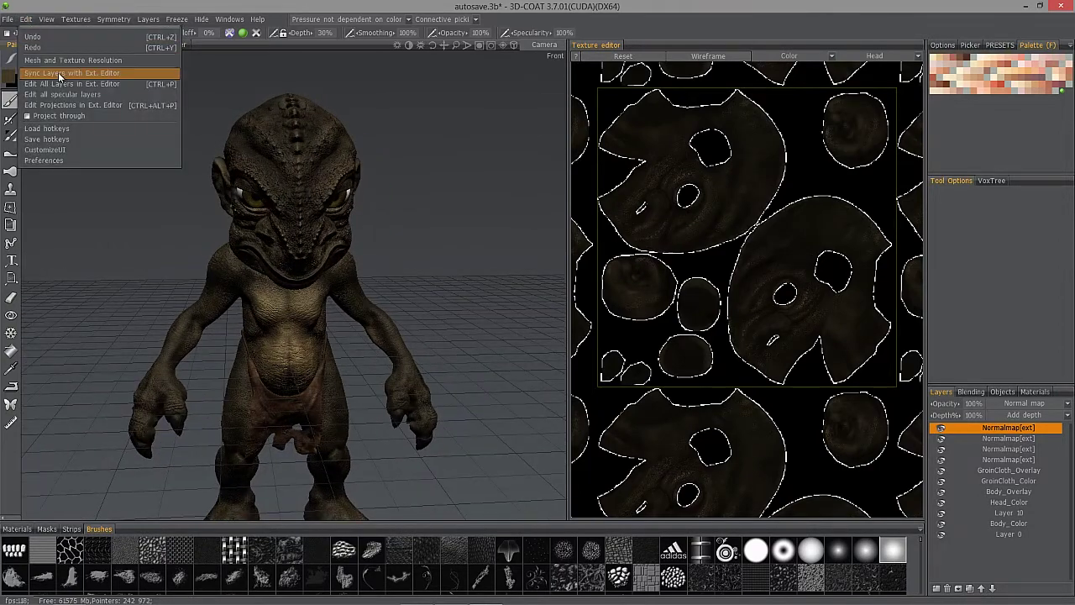
left_click(62, 60)
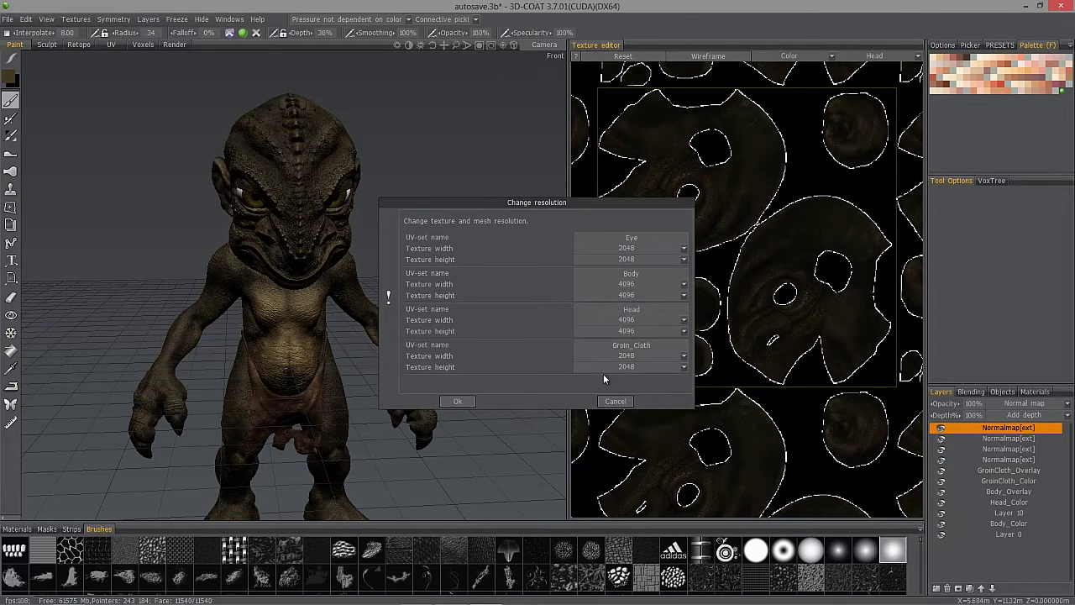
left_click(455, 400)
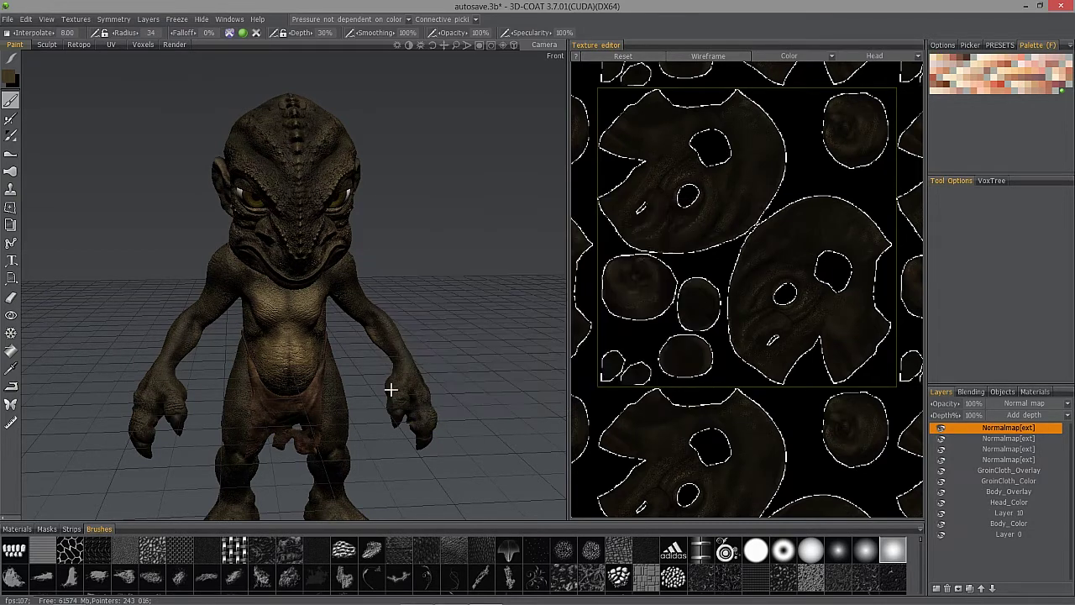
Switch the texture editor to show the Body UV set
left_click_drag(65, 280, 115, 294)
middle_click_drag(114, 294, 127, 280)
left_click_drag(126, 279, 218, 290)
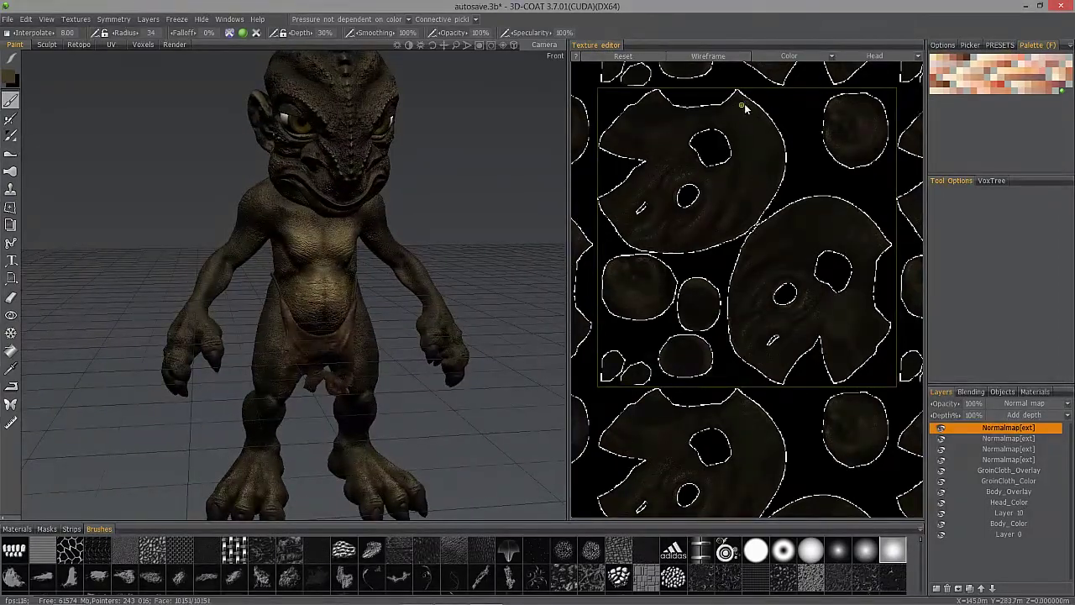
left_click_drag(350, 140, 269, 150, "alt")
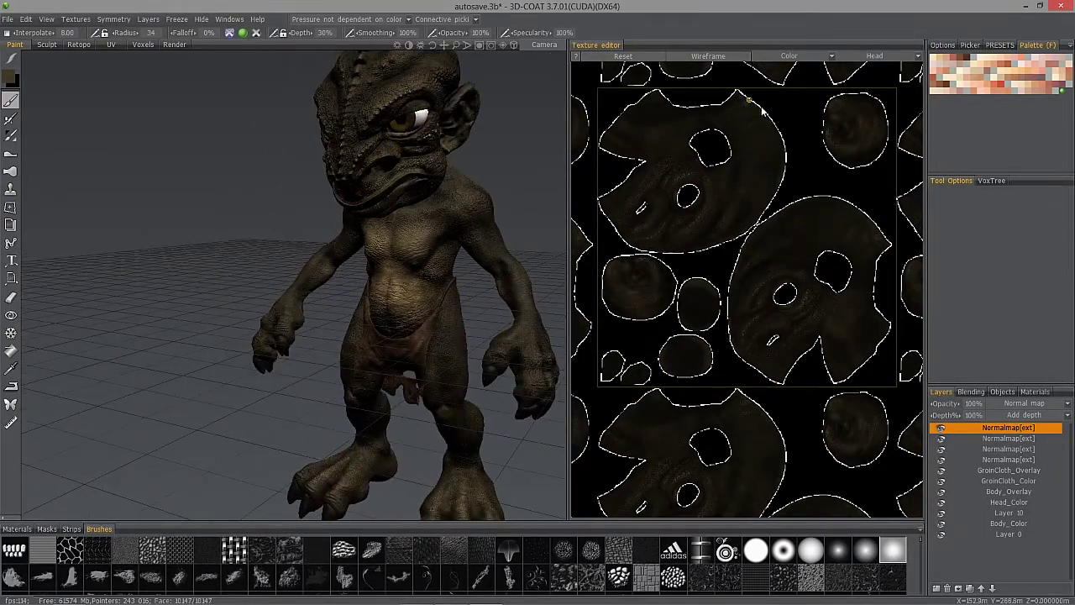
left_click(875, 57)
left_click(867, 79)
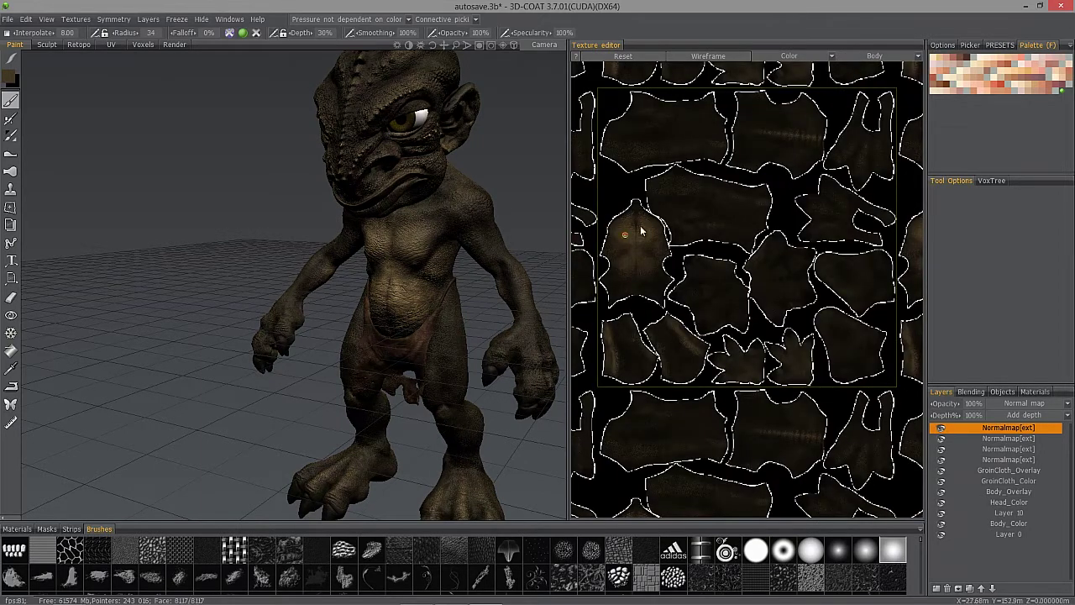
Increase the brush radius to 44 over the creature's chest
left_click_drag(355, 317, 425, 301, "alt")
left_click_drag(441, 220, 387, 313, "alt")
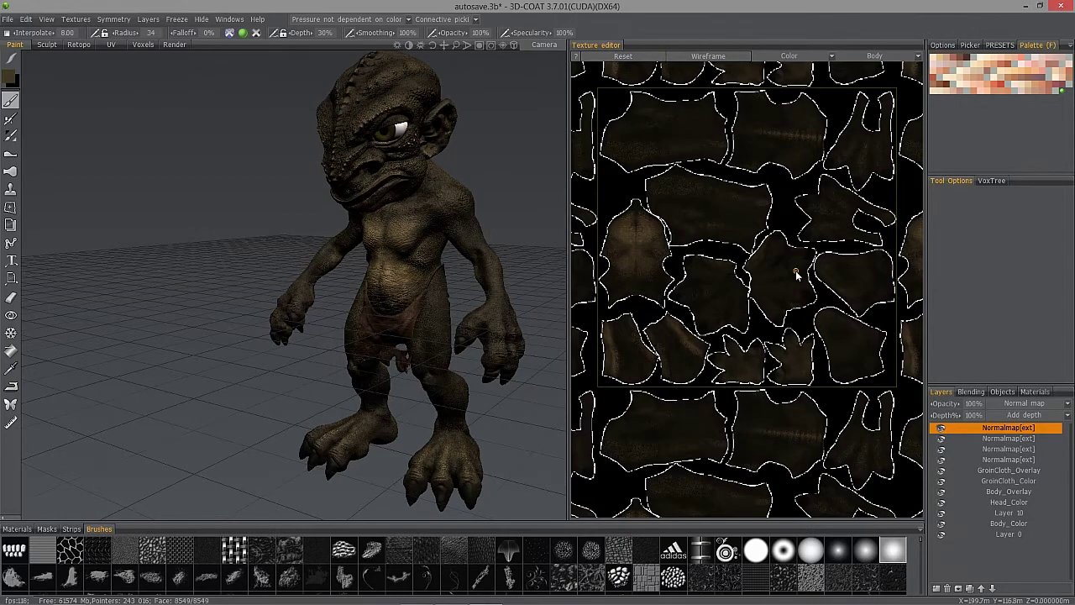
scroll(294, 241, "up", 4)
middle_click_drag(369, 259, 317, 257, "alt")
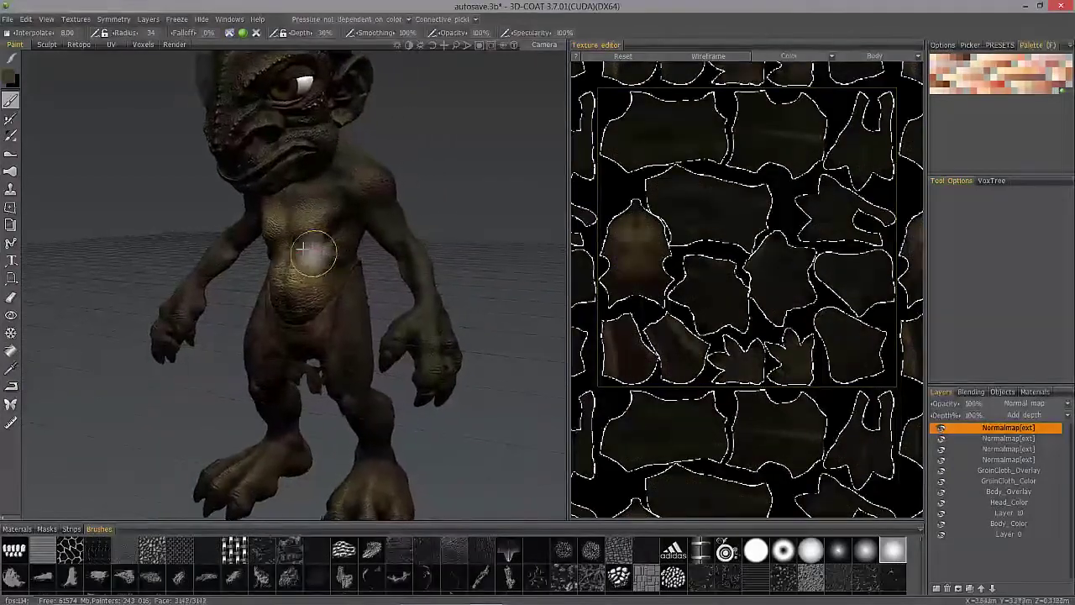
right_click_drag(312, 236, 323, 237)
scroll(305, 238, "up", 1)
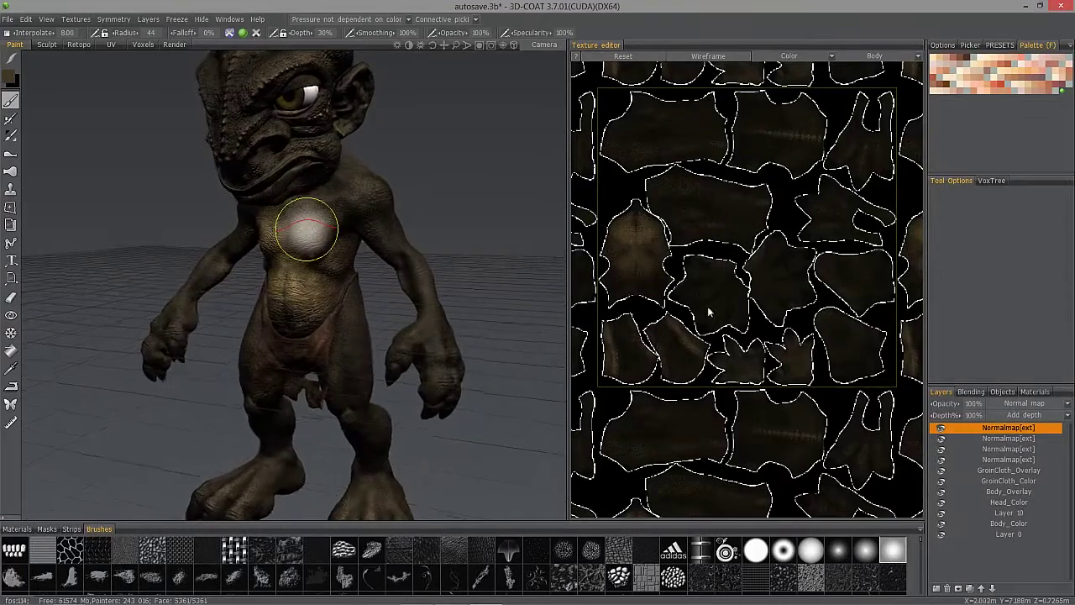
Add a new layer above the normal map layers and stop pen pressure from controlling the brush radius
left_click(938, 589)
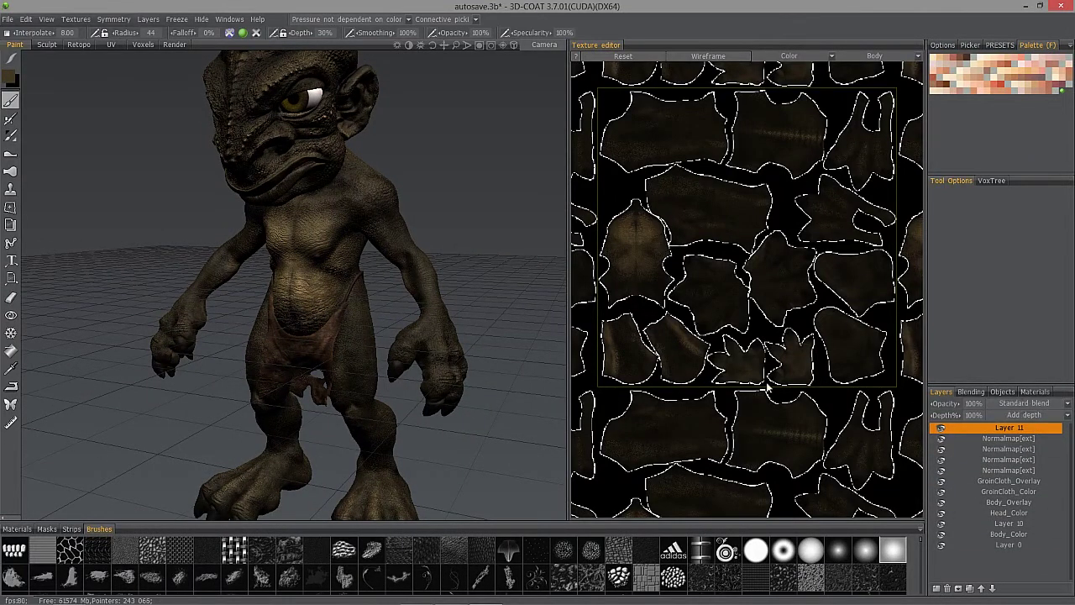
mouse_move(238, 34)
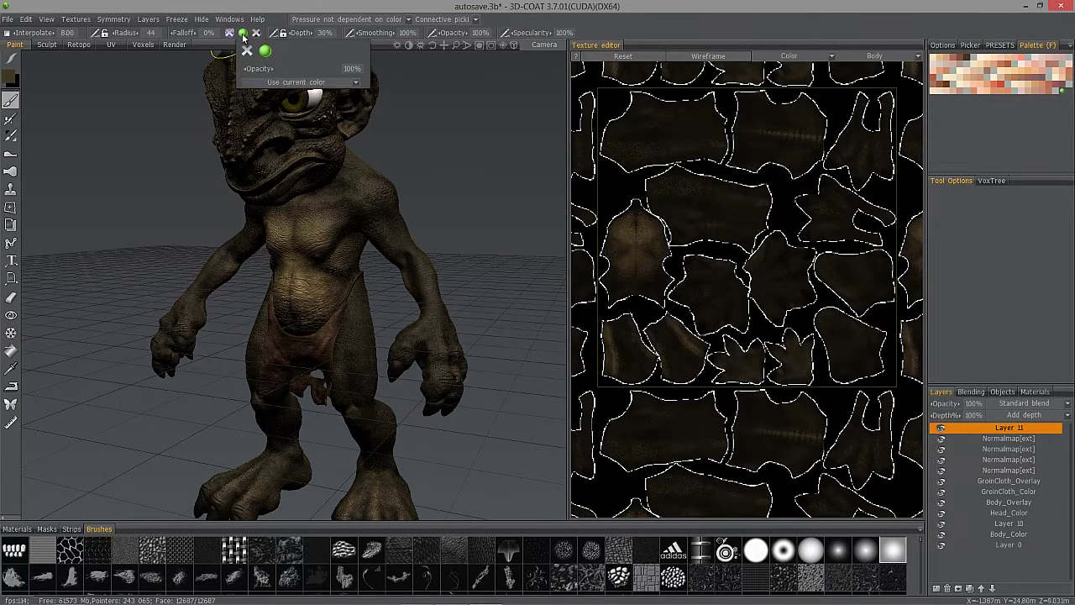
left_click_drag(170, 92, 151, 96)
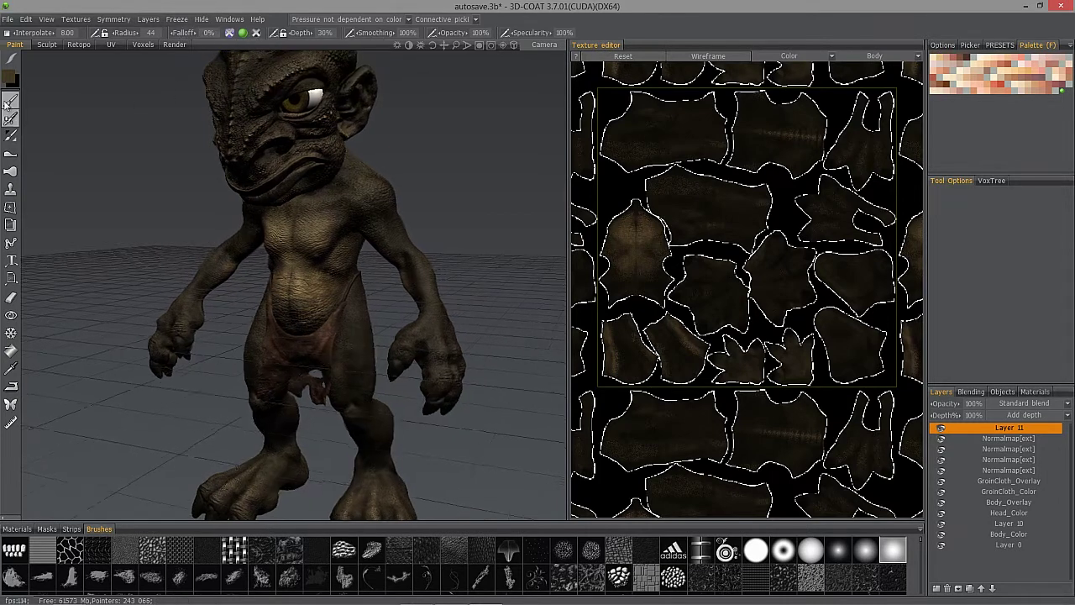
mouse_move(13, 60)
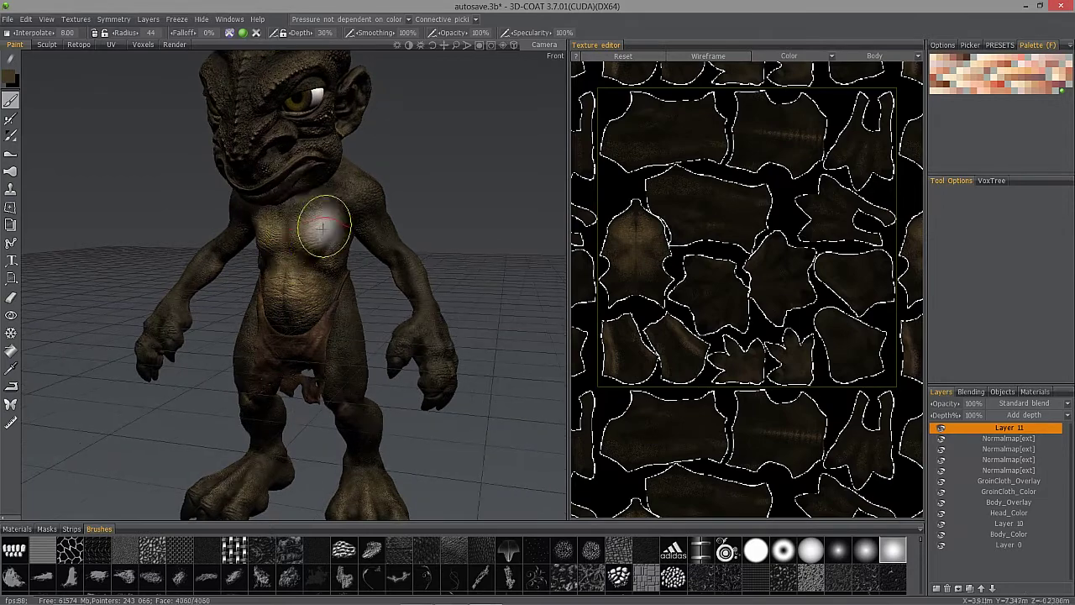
Brush a light tan colour over the creature's chest, left arm, left hand and upper back on the new layer
mouse_move(316, 234)
left_mouse_down("alt")
mouse_move(276, 209)
mouse_move(319, 222)
mouse_move(386, 195)
mouse_move(391, 210)
mouse_move(370, 166)
mouse_move(334, 254)
mouse_move(289, 304)
mouse_move(312, 211)
mouse_move(314, 246)
mouse_move(397, 202)
mouse_move(462, 207)
mouse_move(425, 127)
mouse_move(429, 225)
mouse_move(422, 210)
mouse_move(379, 197)
mouse_move(446, 235)
mouse_move(356, 234)
mouse_move(309, 273)
mouse_move(254, 352)
mouse_move(271, 334)
mouse_move(216, 328)
mouse_move(434, 266)
mouse_move(444, 176)
mouse_move(432, 294)
mouse_move(458, 312)
left_mouse_up("alt")
left_click_drag(428, 277, 239, 320, "alt")
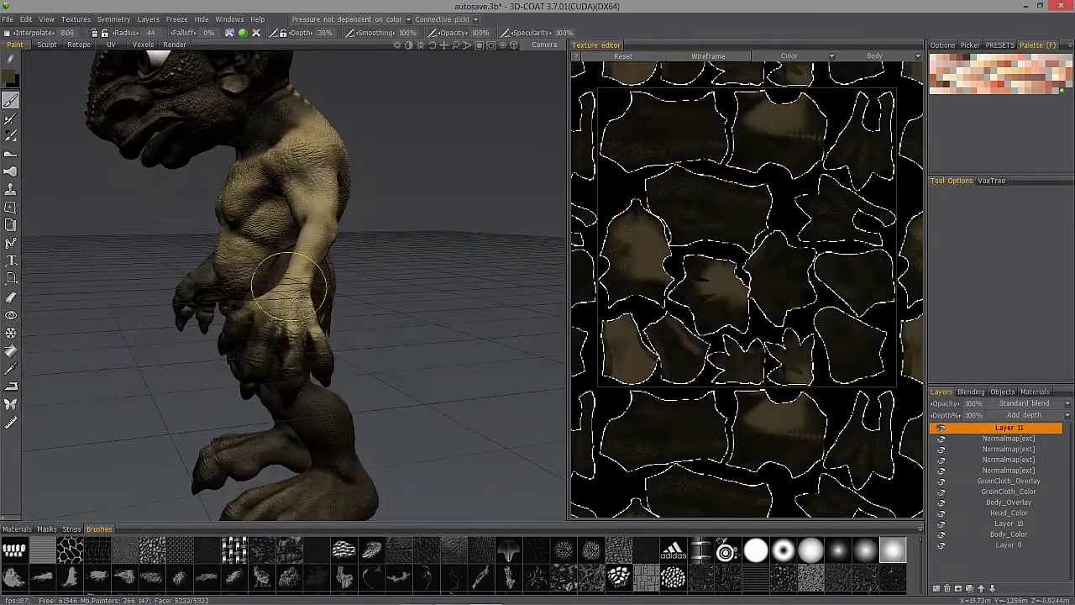
left_click_drag(257, 260, 415, 206, "alt")
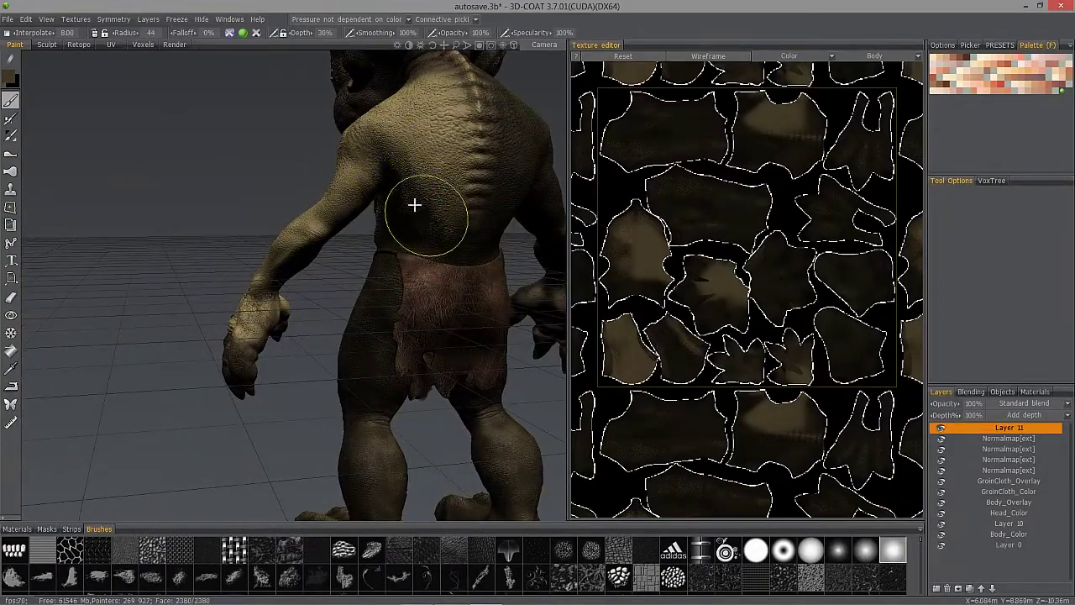
mouse_move(398, 148)
left_mouse_down("alt")
mouse_move(434, 189)
mouse_move(281, 195)
mouse_move(343, 223)
mouse_move(341, 244)
mouse_move(227, 252)
mouse_move(319, 226)
left_mouse_up("alt")
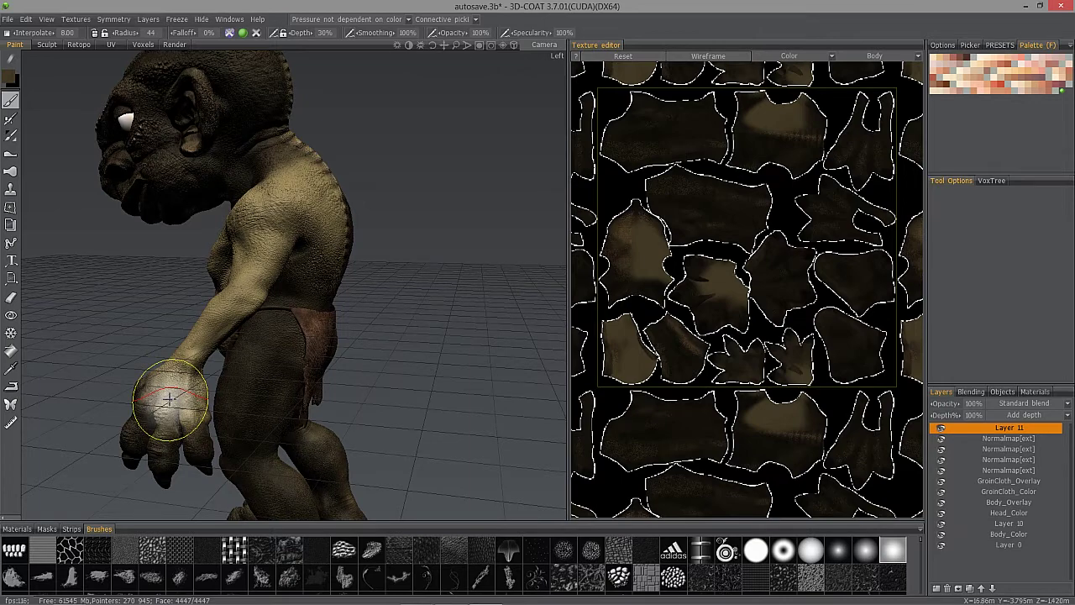
Examine the painted torso, arm and back from the front, side and rear
mouse_move(170, 399)
right_mouse_down()
mouse_move(318, 317)
mouse_move(410, 335)
mouse_move(398, 345)
right_mouse_up()
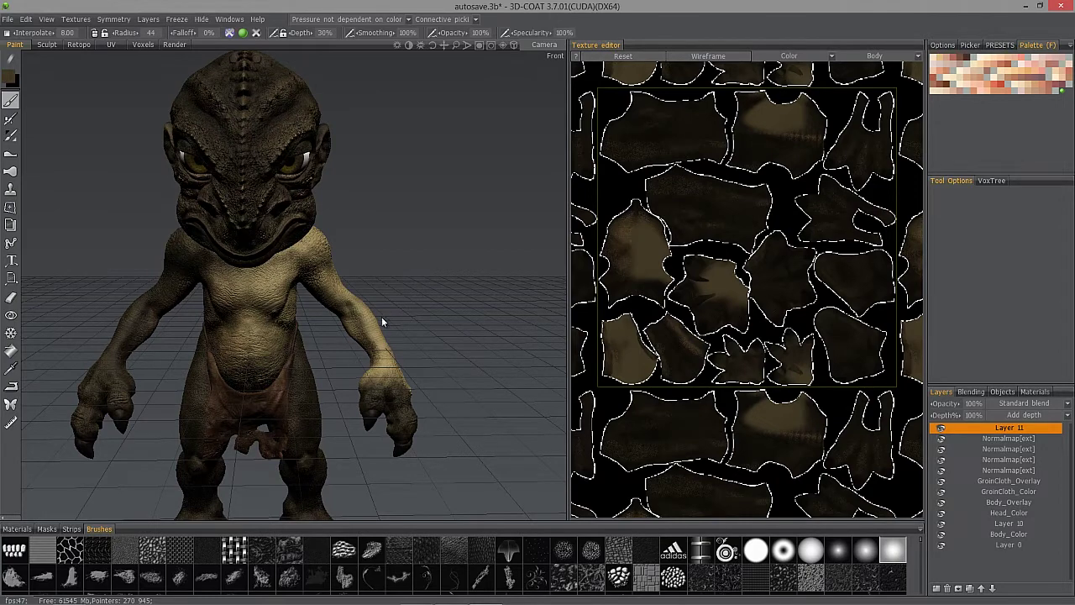
mouse_move(343, 281)
right_mouse_down()
mouse_move(241, 323)
mouse_move(293, 320)
right_mouse_up()
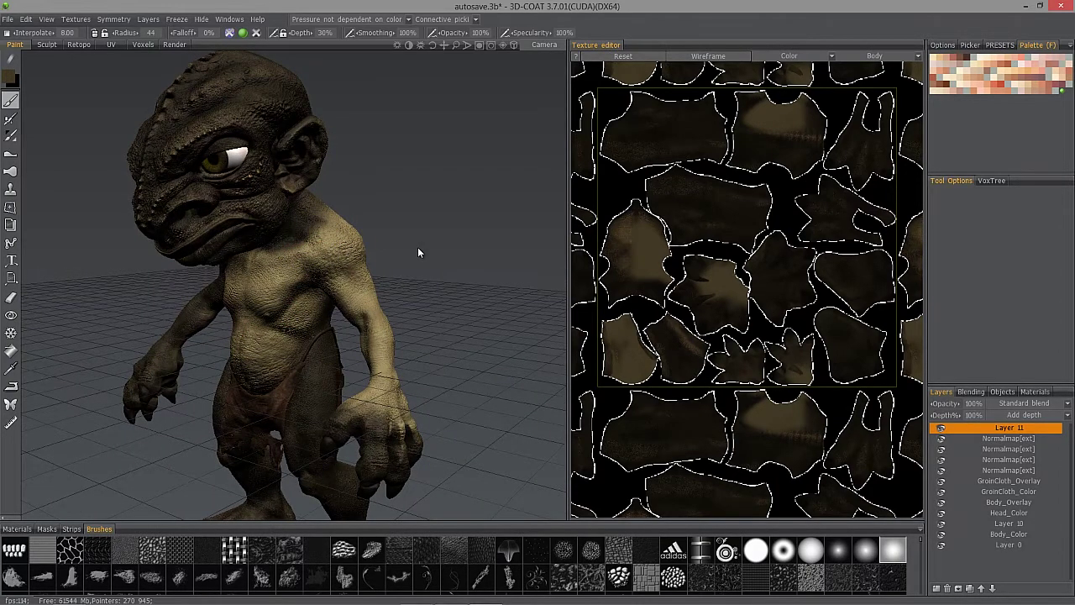
mouse_move(308, 269)
right_mouse_down()
mouse_move(312, 250)
mouse_move(334, 252)
mouse_move(314, 246)
right_mouse_up()
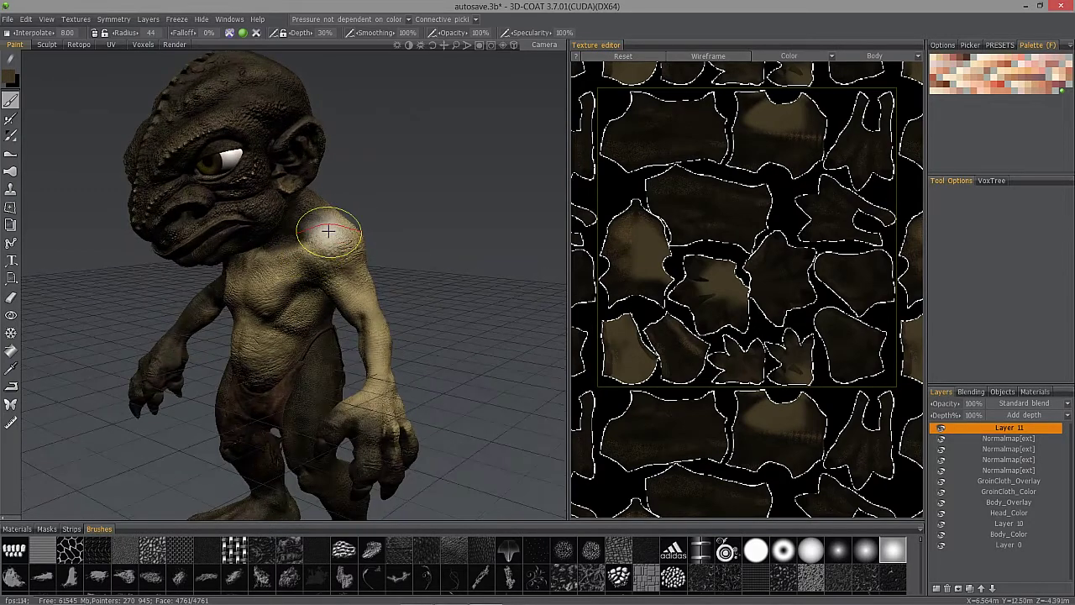
left_click_drag(514, 246, 445, 196)
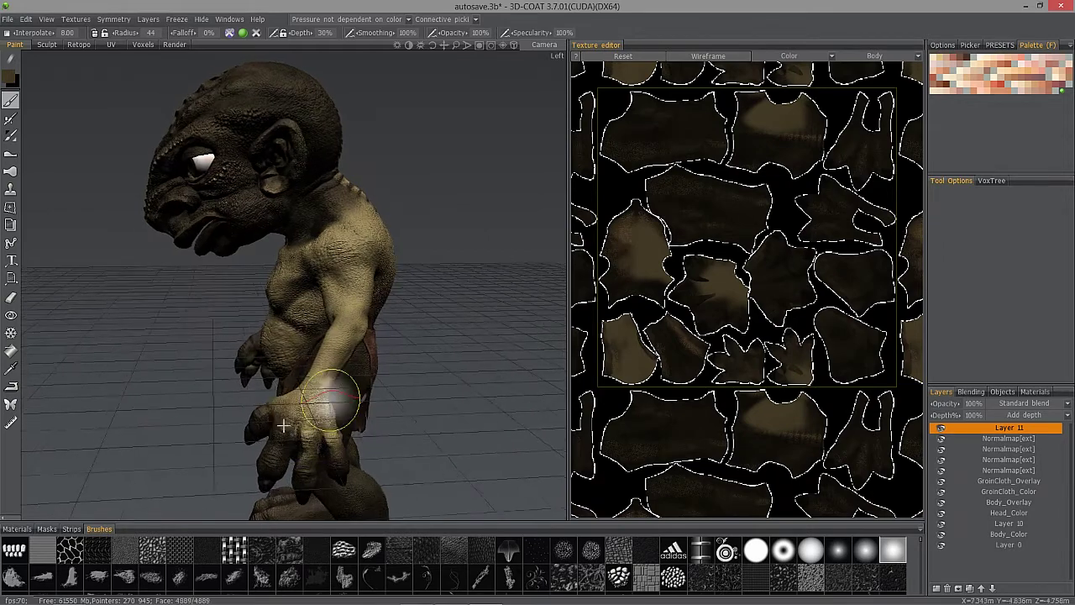
left_click_drag(339, 386, 267, 450, "alt")
mouse_move(268, 451)
right_mouse_down()
mouse_move(260, 437)
mouse_move(299, 288)
mouse_move(232, 149)
mouse_move(277, 252)
right_mouse_up()
mouse_move(305, 207)
right_mouse_down()
mouse_move(302, 240)
mouse_move(314, 240)
right_mouse_up()
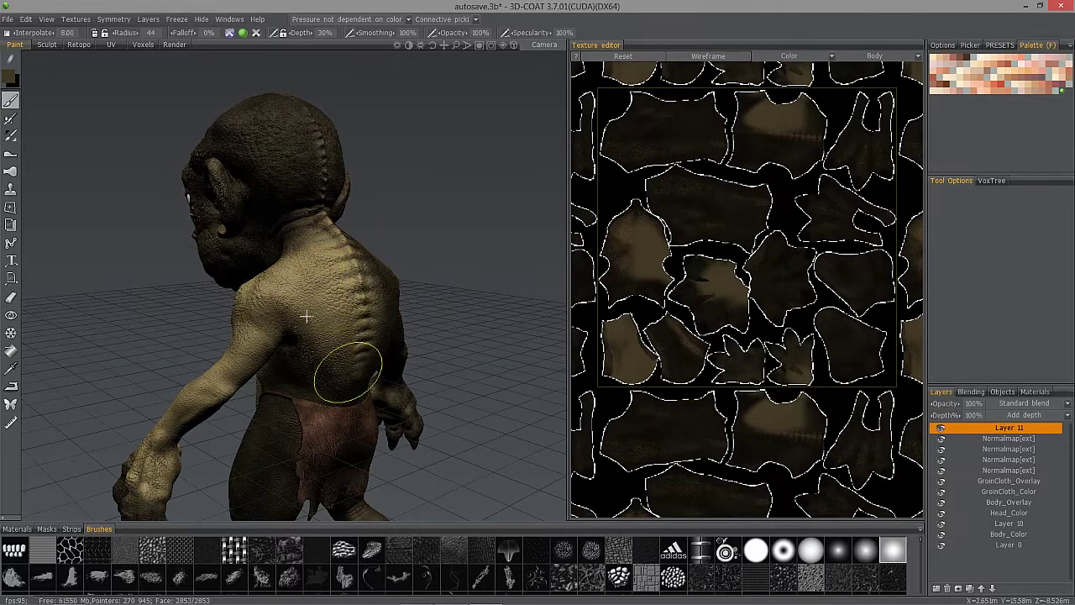
Paint light tan over the left side of the creature's head, covering the temple, cheek and area above the ear
left_click_drag(219, 161, 245, 168, "alt")
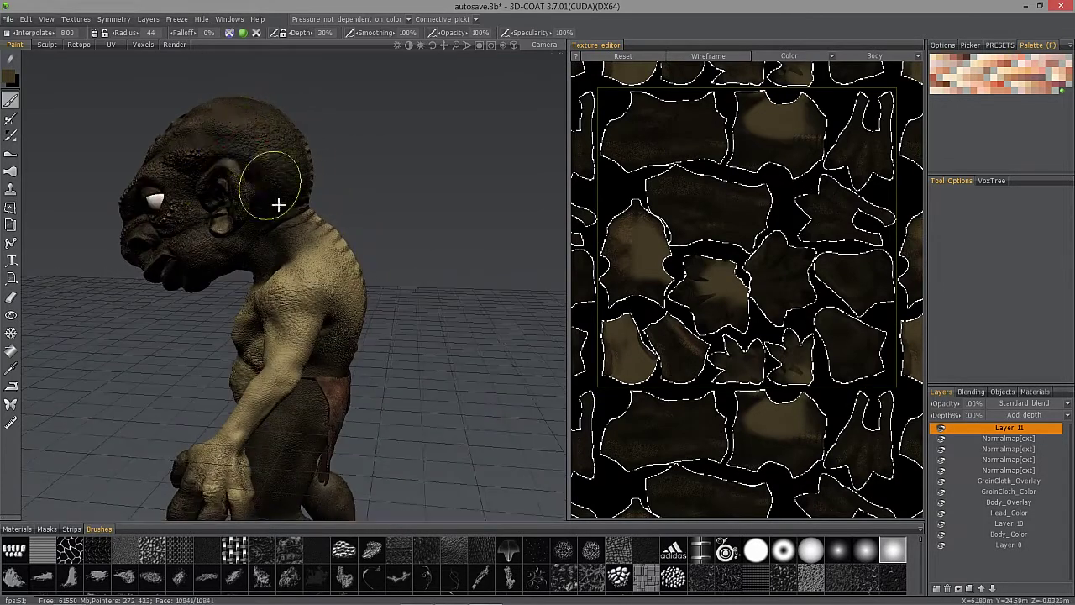
mouse_move(211, 131)
left_mouse_down()
mouse_move(190, 149)
mouse_move(256, 138)
mouse_move(288, 174)
left_mouse_up()
left_click_drag(204, 239, 178, 251)
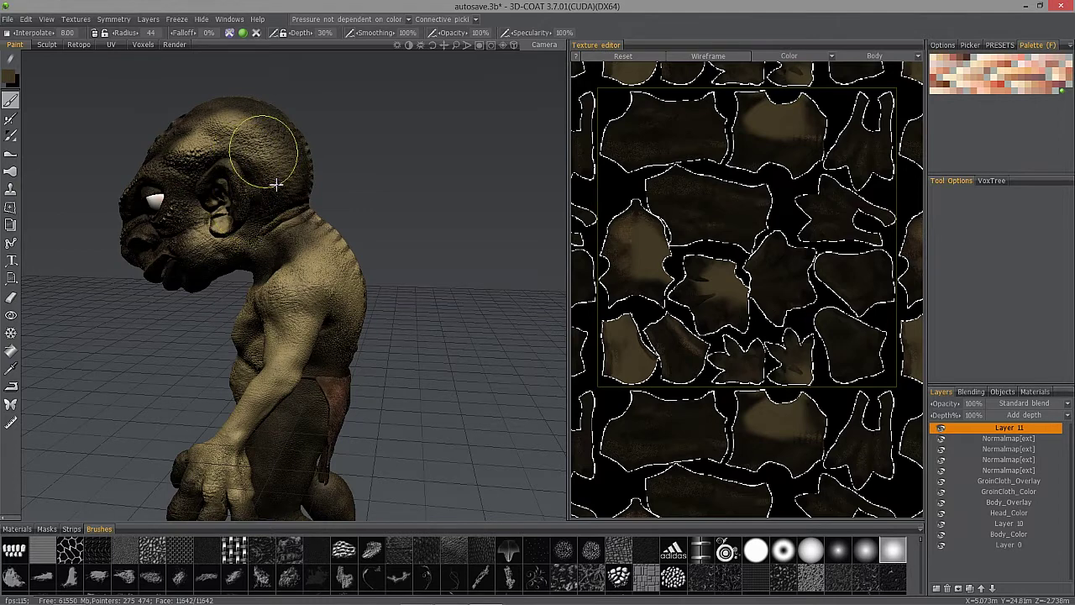
left_click_drag(175, 169, 187, 240)
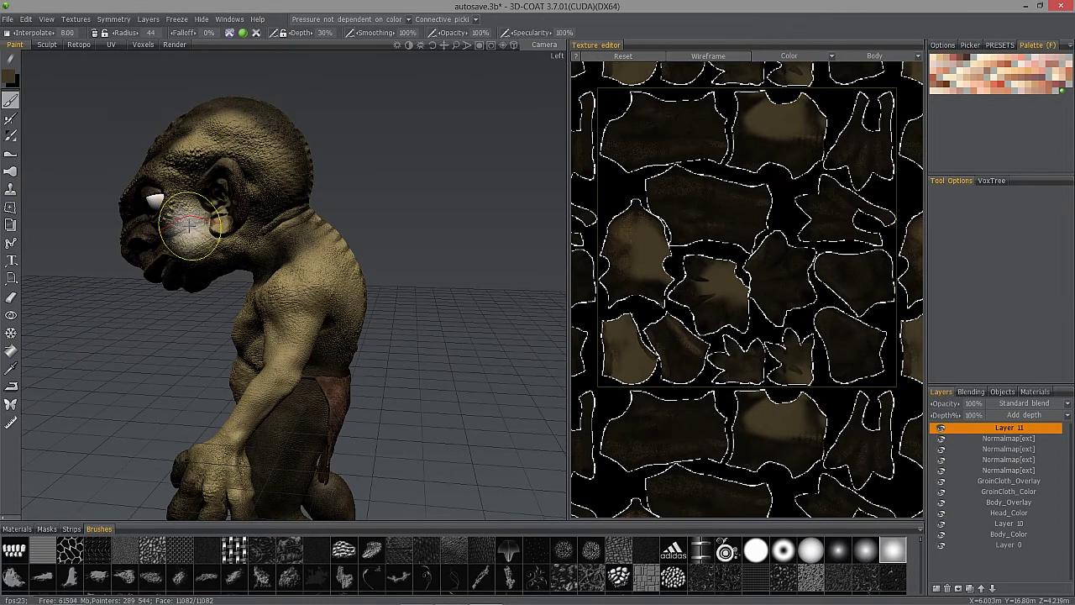
mouse_move(234, 187)
left_mouse_down()
mouse_move(277, 171)
mouse_move(262, 170)
left_mouse_up()
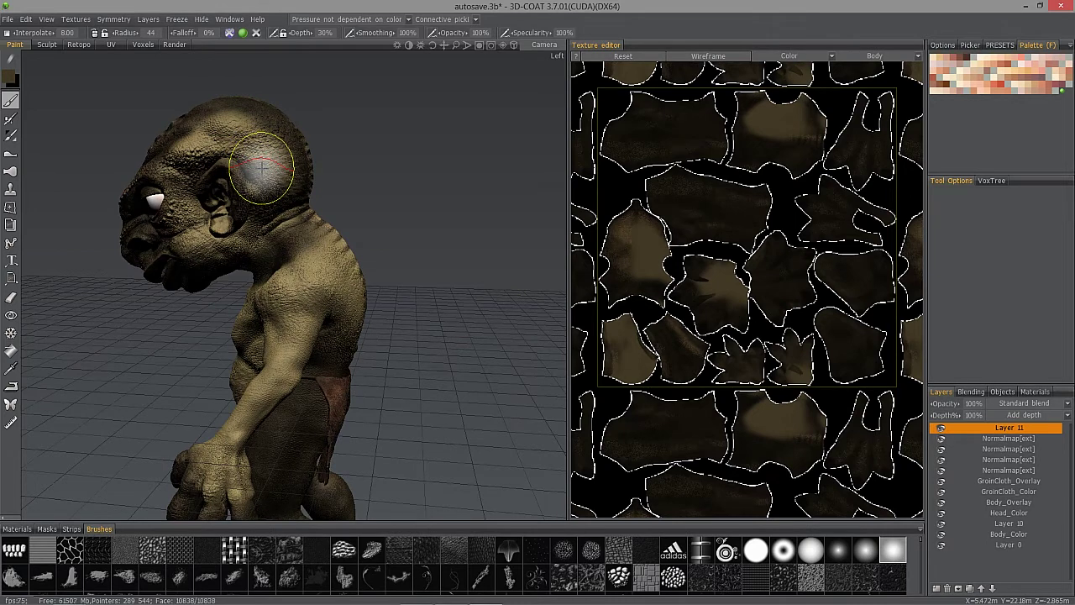
mouse_move(262, 168)
left_mouse_down()
mouse_move(244, 134)
mouse_move(285, 156)
mouse_move(256, 116)
mouse_move(237, 137)
left_mouse_up()
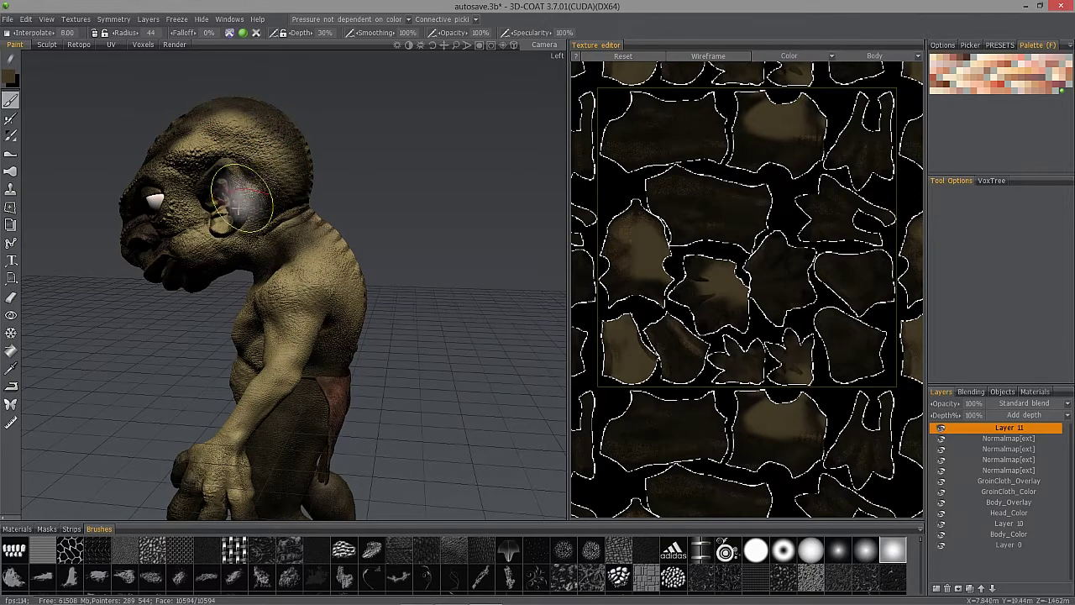
Extend the tan paint over the left ear, the back of the head and the left side of the face
left_click_drag(244, 192, 239, 187, "alt")
mouse_move(281, 156)
left_mouse_down("alt")
mouse_move(255, 136)
mouse_move(319, 180)
mouse_move(230, 168)
left_mouse_up("alt")
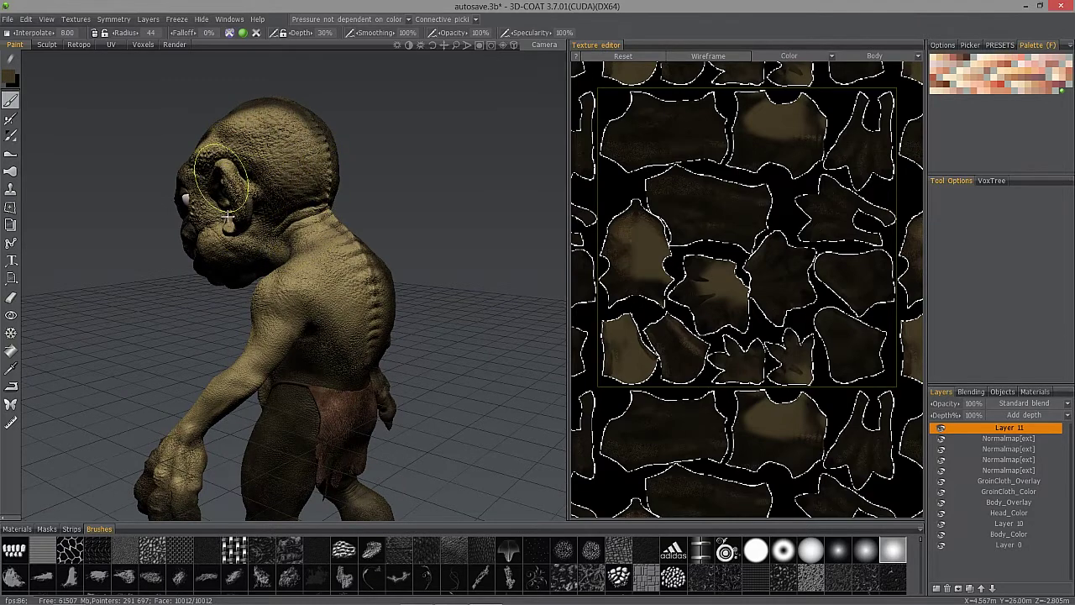
mouse_move(226, 221)
left_mouse_down("alt")
mouse_move(156, 163)
mouse_move(148, 132)
left_mouse_up("alt")
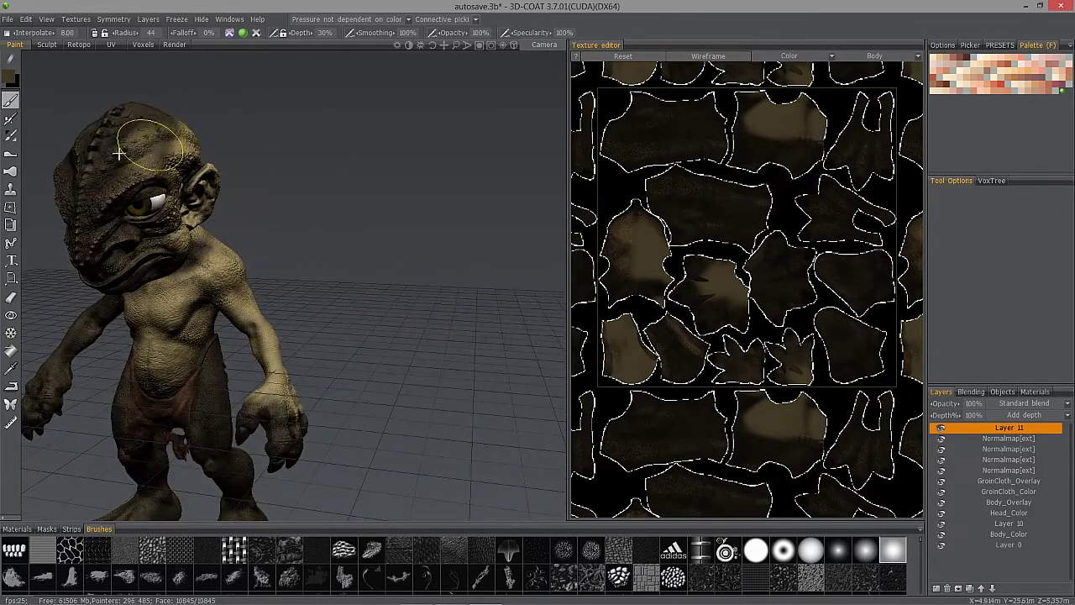
left_click_drag(83, 223, 91, 243)
Paint light tan over the right side of the creature's head, covering the brow, temple, ear and cheek
mouse_move(113, 214)
left_mouse_down("alt")
mouse_move(127, 199)
mouse_move(235, 220)
mouse_move(182, 247)
mouse_move(165, 200)
mouse_move(160, 254)
mouse_move(103, 223)
mouse_move(168, 215)
left_mouse_up("alt")
middle_click_drag(228, 208, 326, 171, "alt")
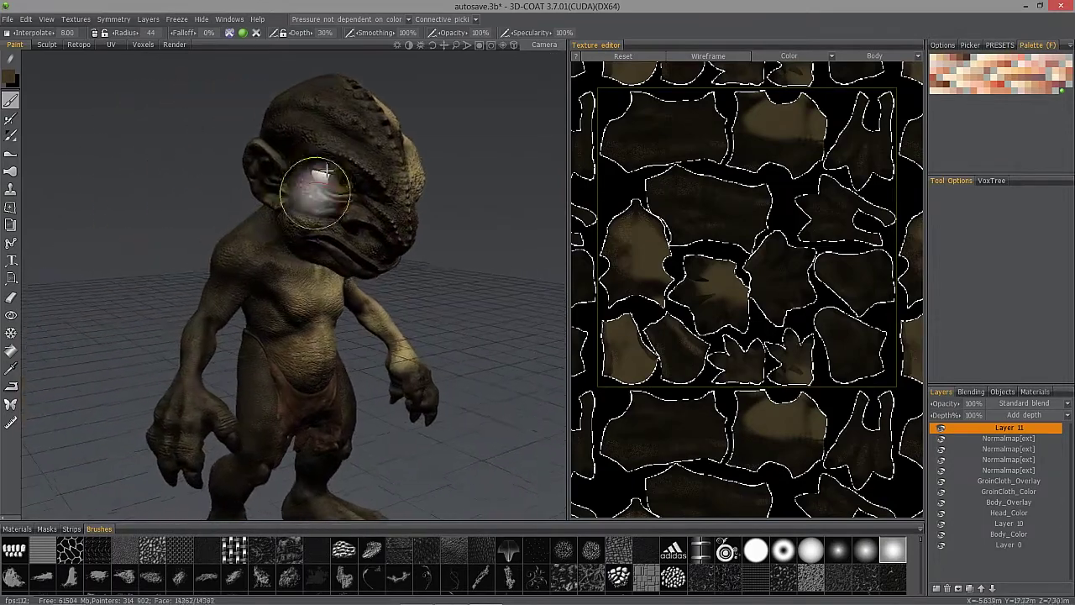
left_click_drag(324, 172, 309, 144, "alt")
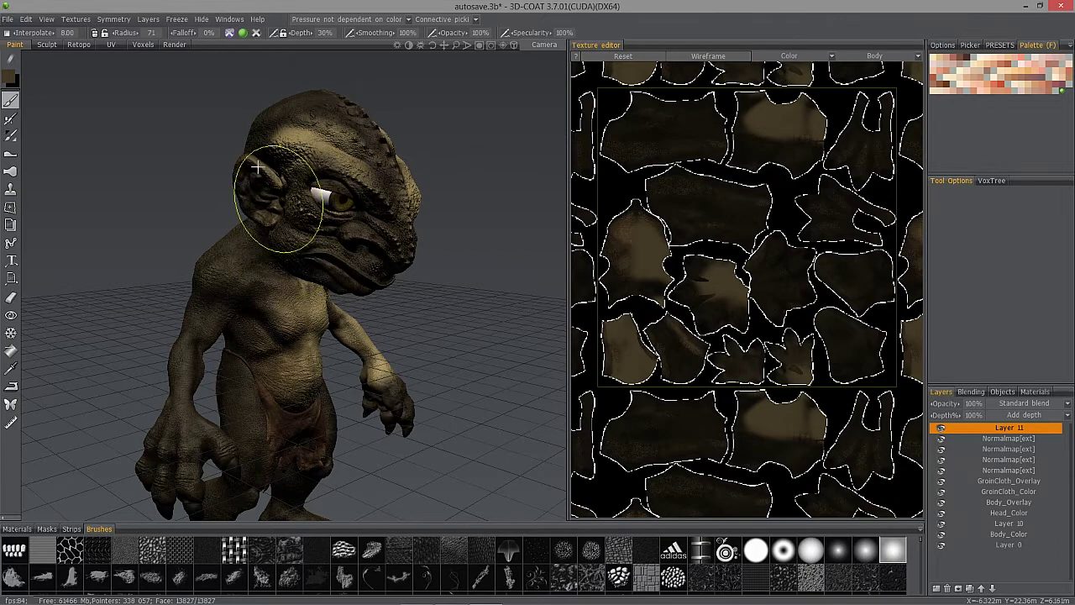
mouse_move(262, 183)
left_mouse_down("alt")
mouse_move(240, 143)
mouse_move(269, 168)
mouse_move(244, 123)
mouse_move(295, 179)
mouse_move(288, 257)
mouse_move(382, 227)
left_mouse_up("alt")
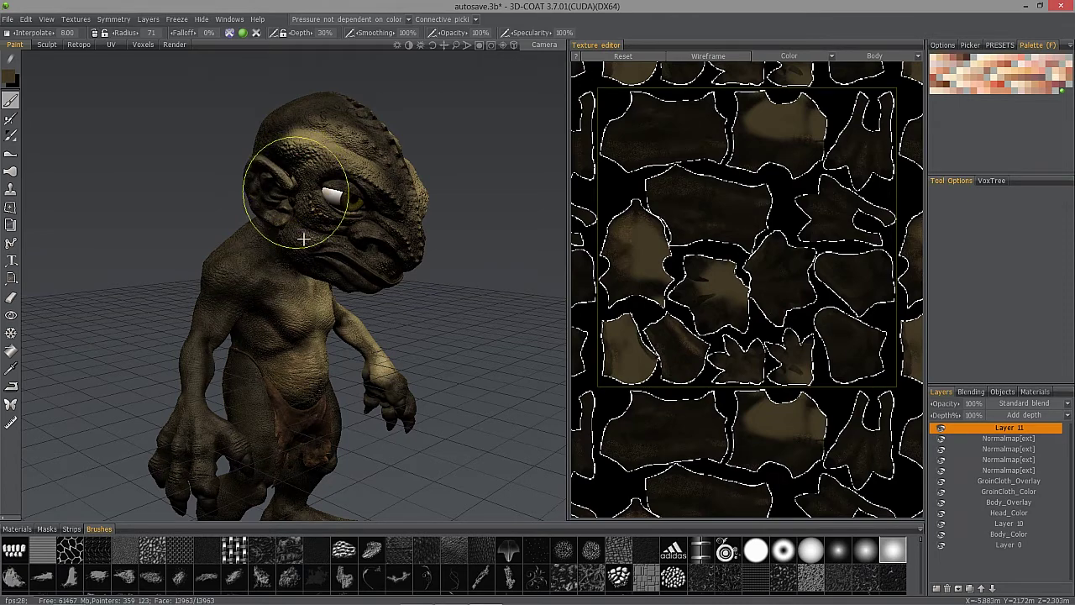
left_click_drag(282, 215, 314, 240, "alt")
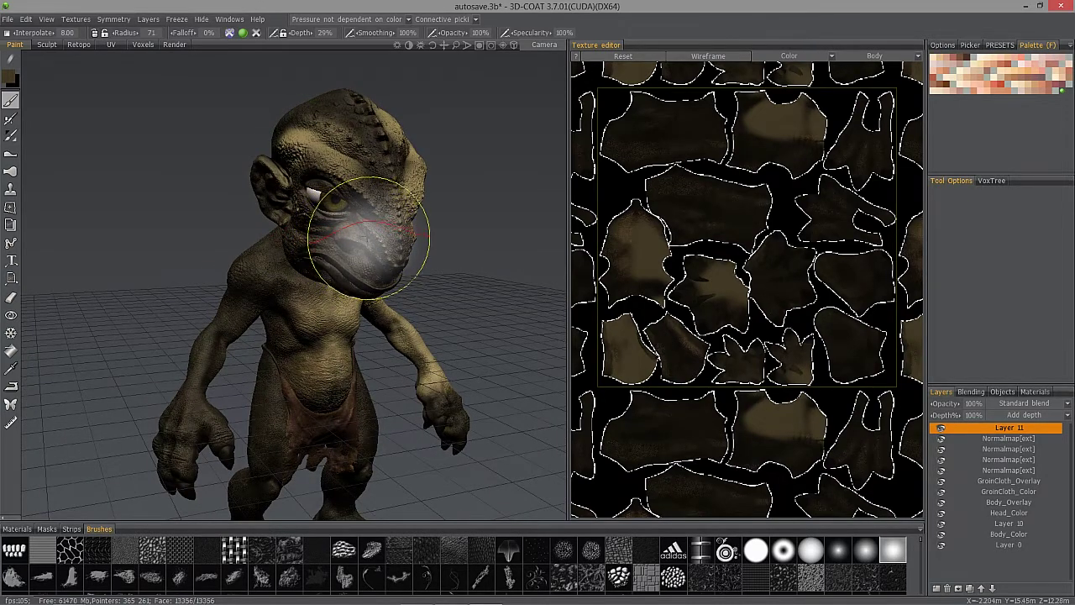
mouse_move(272, 176)
left_mouse_down("alt")
mouse_move(299, 211)
mouse_move(354, 245)
mouse_move(372, 213)
left_mouse_up("alt")
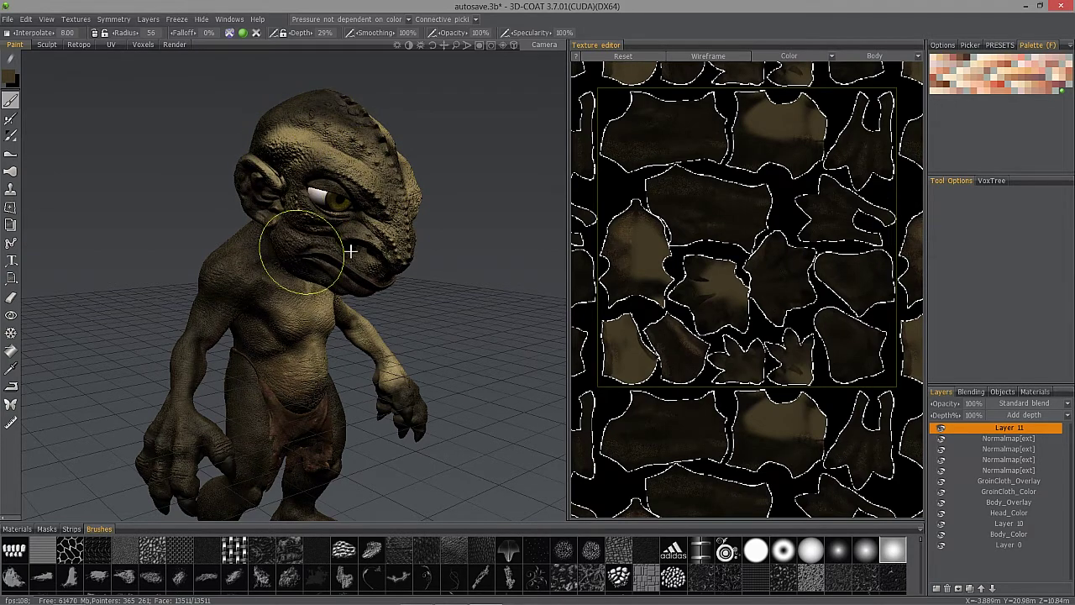
left_click_drag(326, 127, 273, 179, "alt")
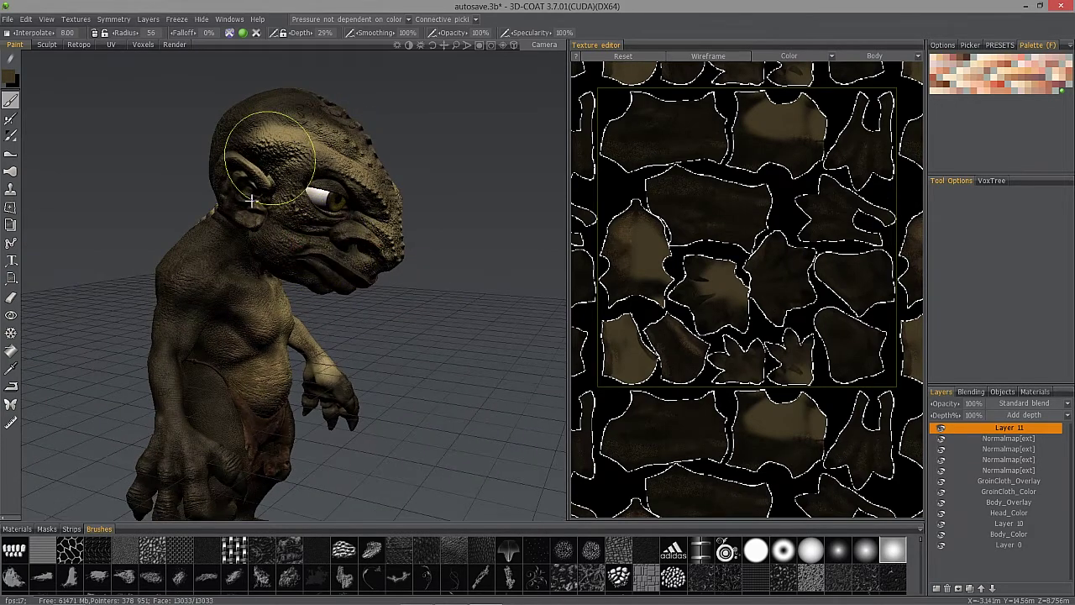
Brush light tan over the creature's right shoulder, upper arm and the right half of the back
mouse_move(185, 273)
left_mouse_down()
mouse_move(192, 283)
mouse_move(173, 312)
mouse_move(199, 290)
mouse_move(228, 299)
mouse_move(206, 304)
mouse_move(221, 289)
mouse_move(260, 311)
left_mouse_up()
left_click_drag(82, 186, 180, 194)
mouse_move(168, 269)
left_mouse_down()
mouse_move(181, 290)
mouse_move(183, 346)
mouse_move(139, 296)
left_mouse_up()
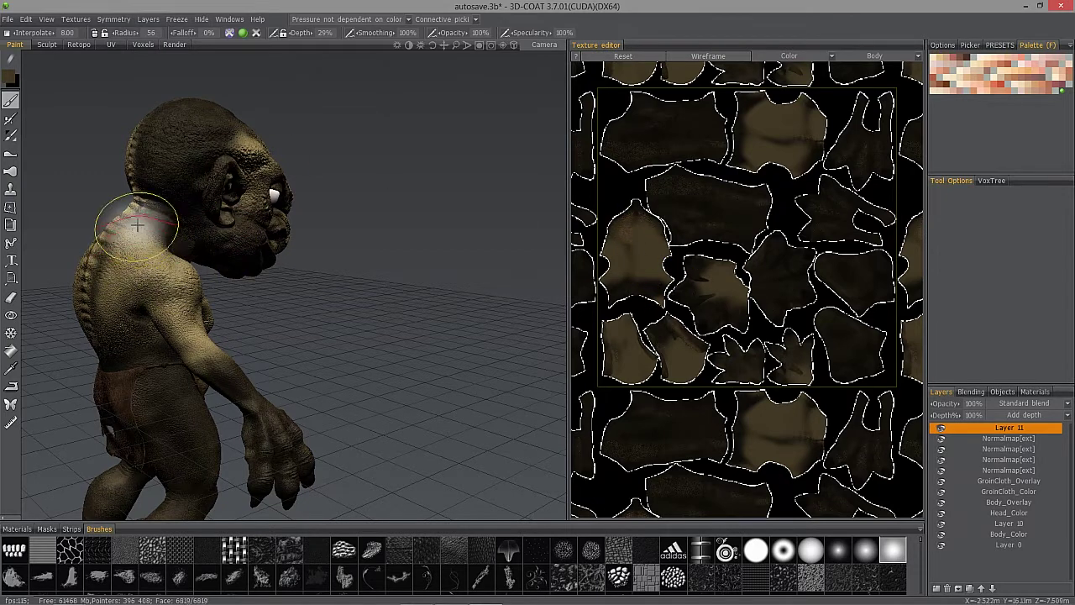
mouse_move(145, 222)
left_mouse_down()
mouse_move(89, 315)
mouse_move(156, 321)
left_mouse_up()
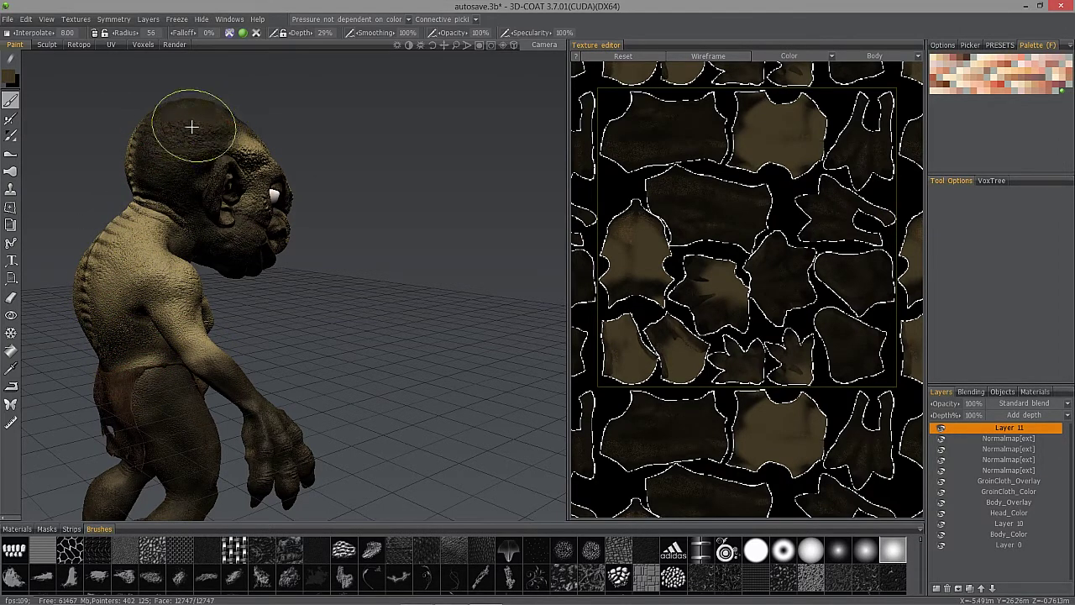
Paint light tan on the back of the creature's head and along the outside of the right thigh
mouse_move(199, 203)
left_mouse_down()
mouse_move(144, 192)
mouse_move(198, 135)
mouse_move(188, 162)
left_mouse_up()
mouse_move(167, 391)
left_mouse_down()
mouse_move(156, 395)
mouse_move(177, 409)
mouse_move(180, 473)
left_mouse_up()
mouse_move(402, 332)
left_mouse_down()
mouse_move(377, 326)
mouse_move(372, 401)
mouse_move(365, 396)
left_mouse_up()
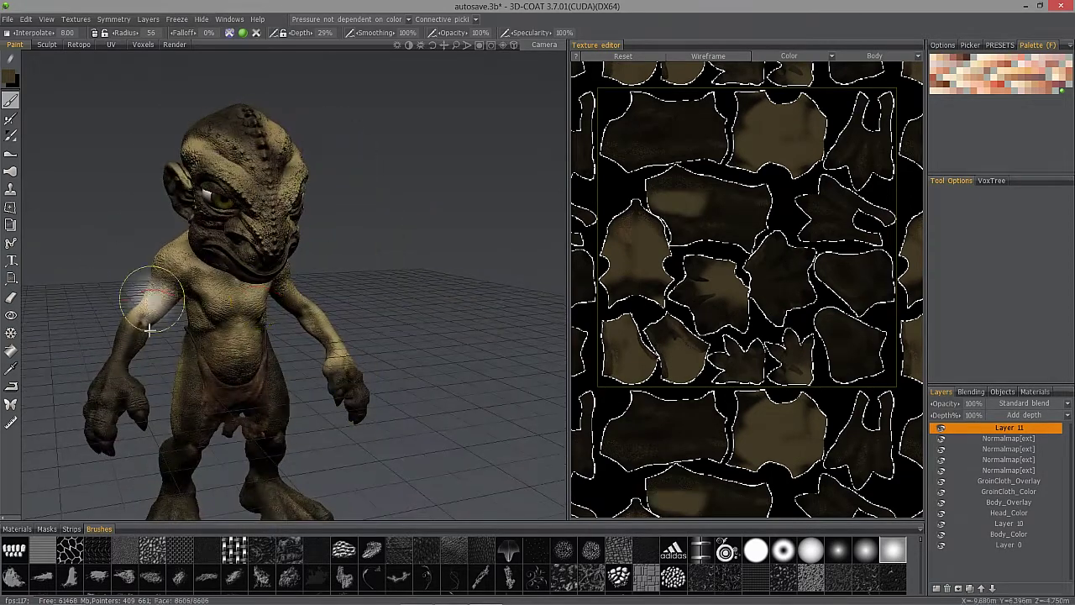
Extend the tan paint down the creature's right arm over the forearm, wrist and back of the hand
key("KP_2")
left_click_drag(244, 267, 258, 267)
middle_click_drag(259, 267, 239, 315)
mouse_move(183, 279)
middle_mouse_down()
mouse_move(202, 281)
mouse_move(152, 323)
mouse_move(183, 317)
mouse_move(179, 280)
mouse_move(173, 300)
mouse_move(182, 276)
mouse_move(199, 278)
mouse_move(168, 211)
middle_mouse_up()
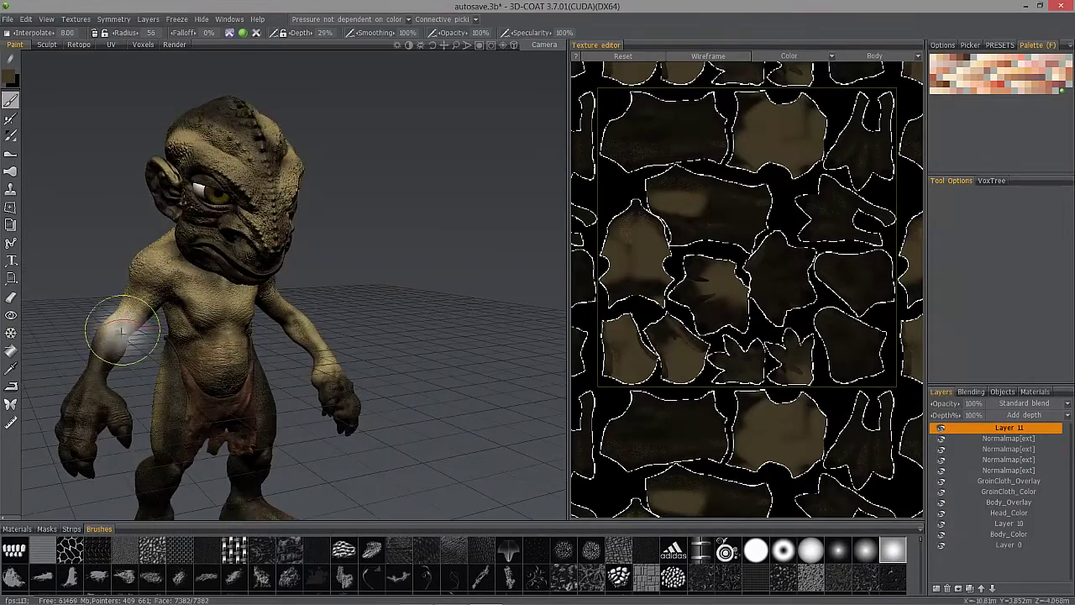
mouse_move(81, 392)
middle_mouse_down()
mouse_move(119, 357)
mouse_move(72, 283)
mouse_move(149, 289)
mouse_move(168, 312)
mouse_move(186, 308)
mouse_move(132, 299)
mouse_move(75, 175)
mouse_move(304, 372)
mouse_move(293, 360)
mouse_move(353, 369)
middle_mouse_up()
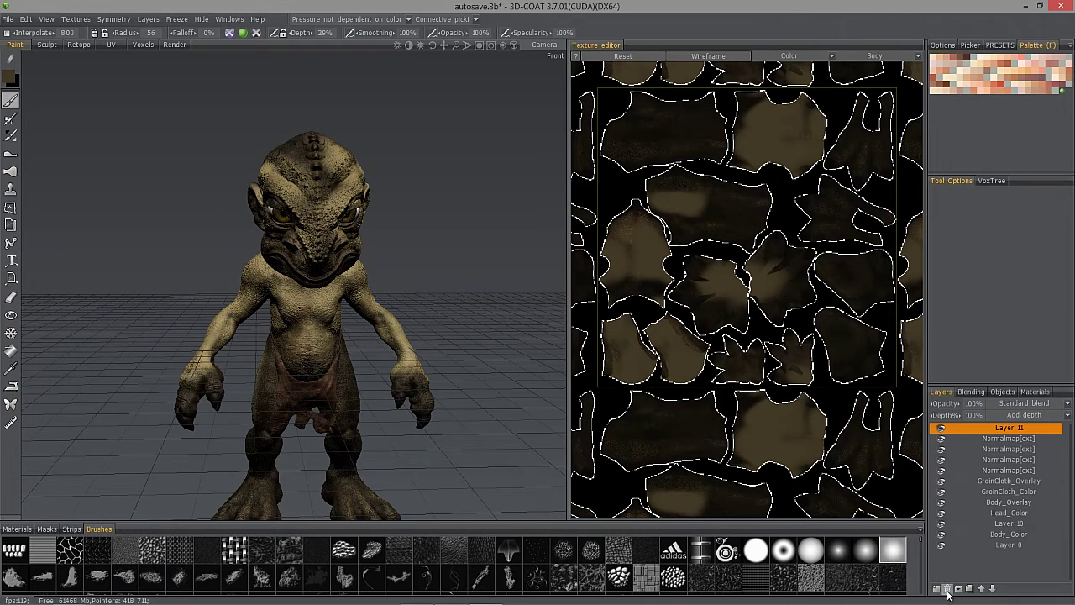
Delete the tan-painted layer and add a new empty layer at the top of the stack
mouse_move(243, 603)
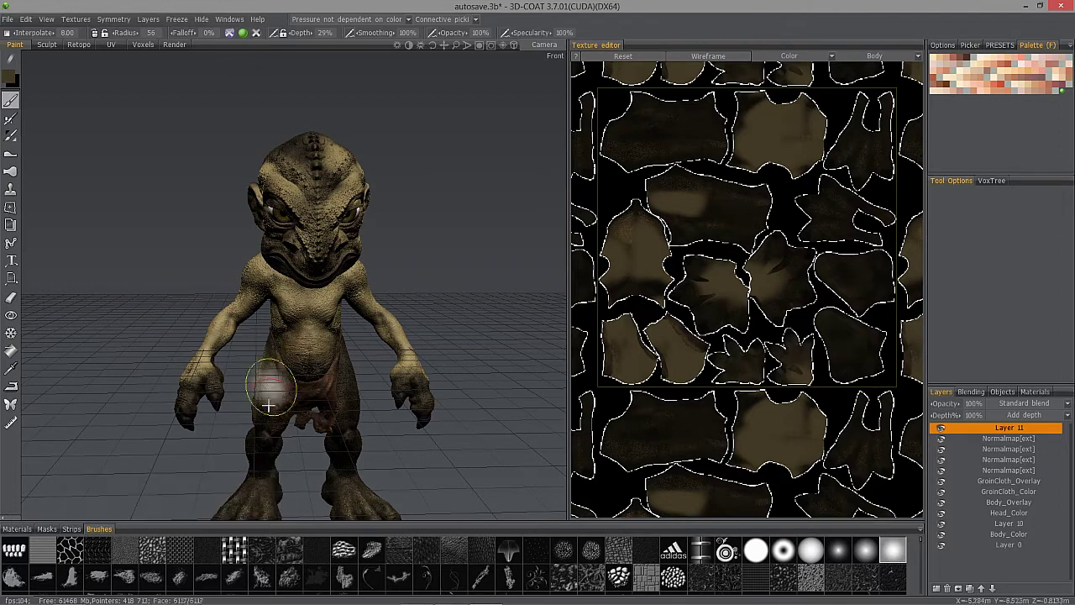
left_click_drag(345, 286, 342, 239, "alt")
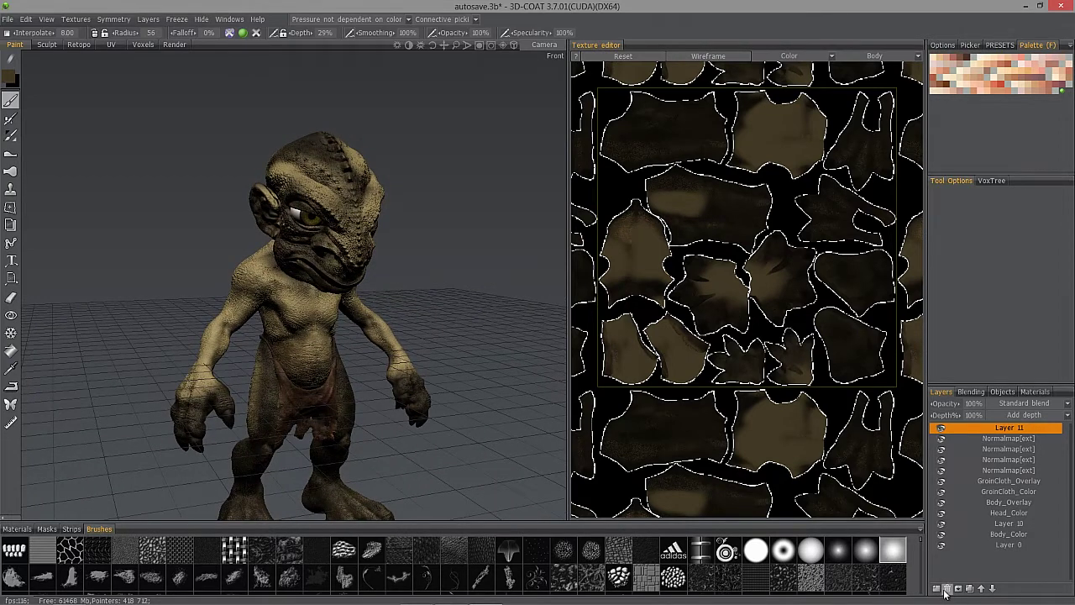
left_click(945, 592)
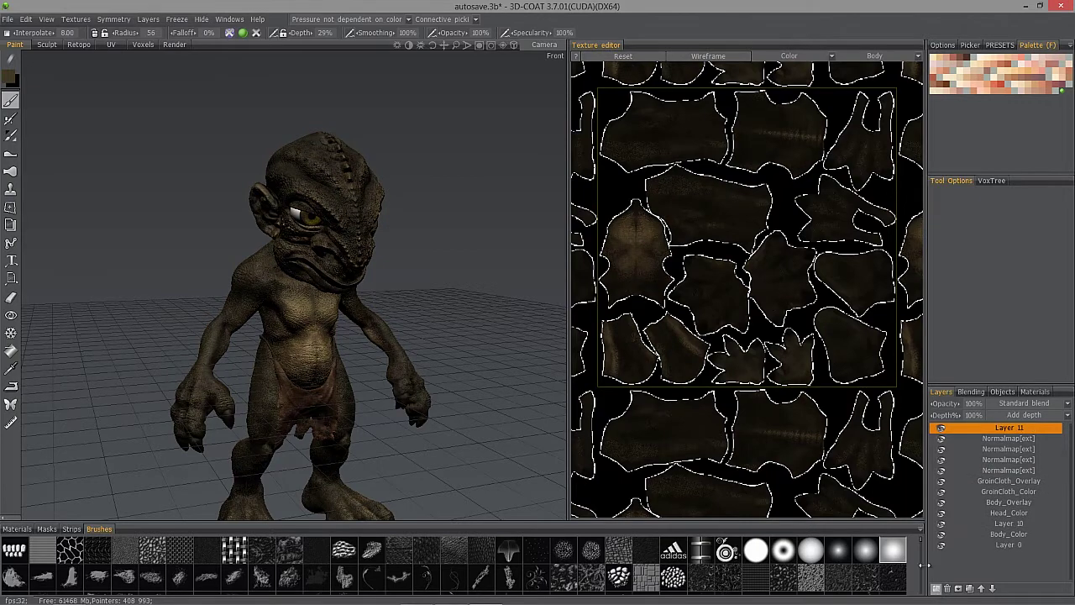
Paint light tan over the brow and temple on both sides of the creature's head on the new layer
scroll(338, 184, "up", 3)
left_click_drag(336, 154, 321, 168, "alt")
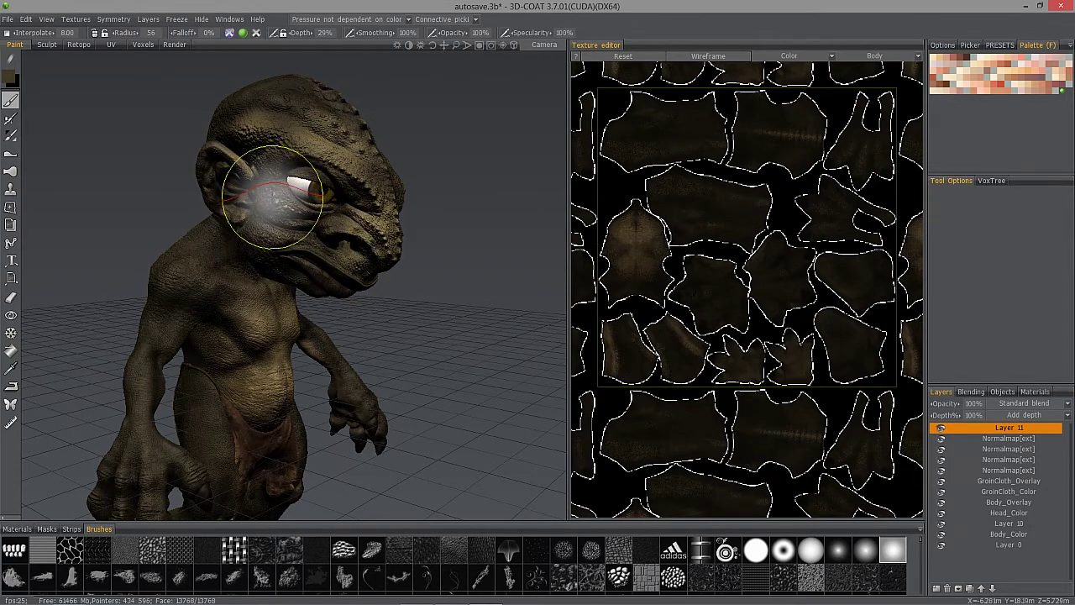
mouse_move(280, 184)
left_mouse_down("alt")
mouse_move(279, 169)
mouse_move(389, 151)
left_mouse_up("alt")
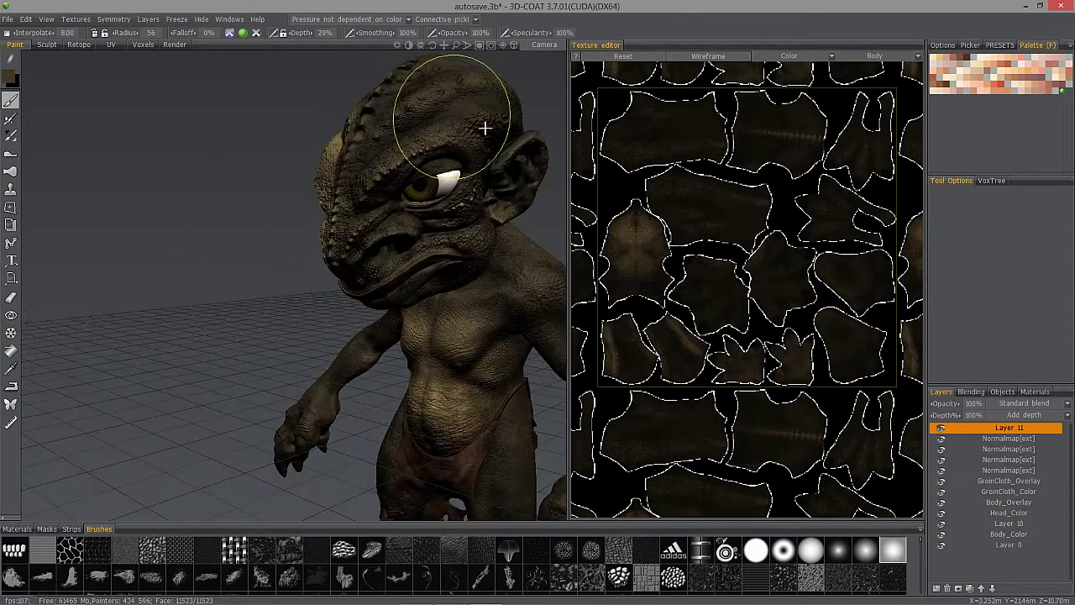
left_click_drag(458, 136, 391, 214)
mouse_move(391, 214)
right_mouse_down()
mouse_move(379, 204)
mouse_move(431, 143)
mouse_move(468, 168)
right_mouse_up()
left_click_drag(420, 121, 380, 140)
scroll(402, 146, "up", 3)
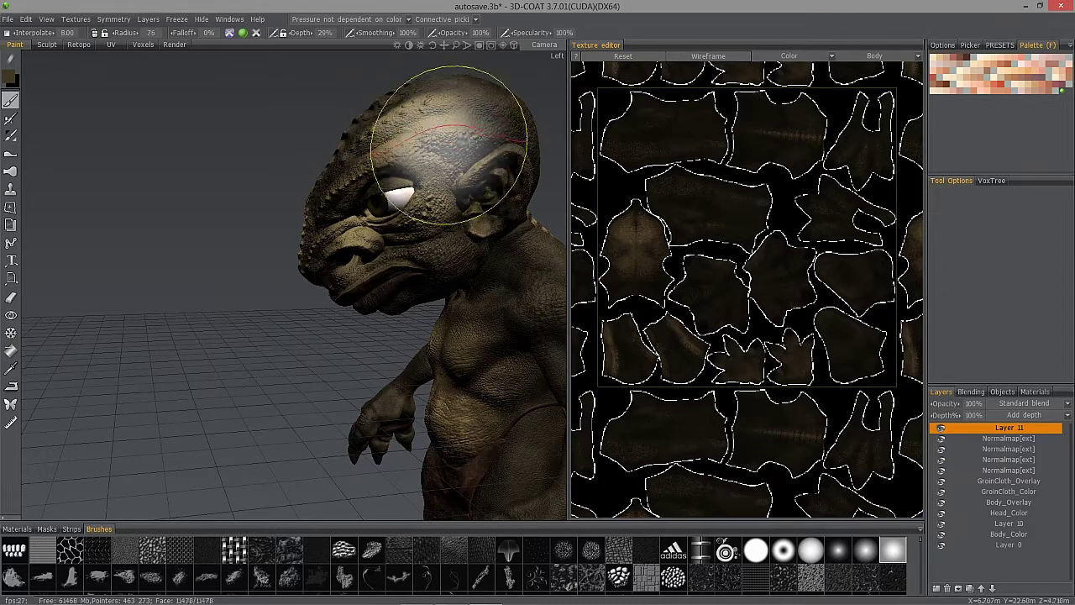
left_click_drag(449, 143, 488, 105)
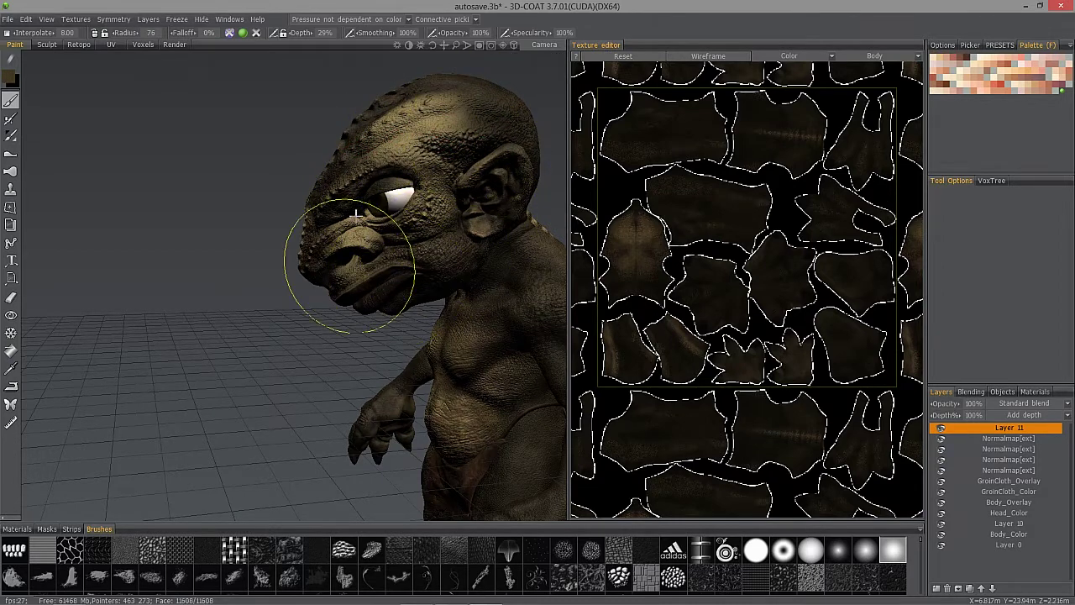
left_click_drag(380, 225, 386, 225)
mouse_move(420, 104)
left_mouse_down("alt")
mouse_move(336, 163)
mouse_move(315, 143)
left_mouse_up("alt")
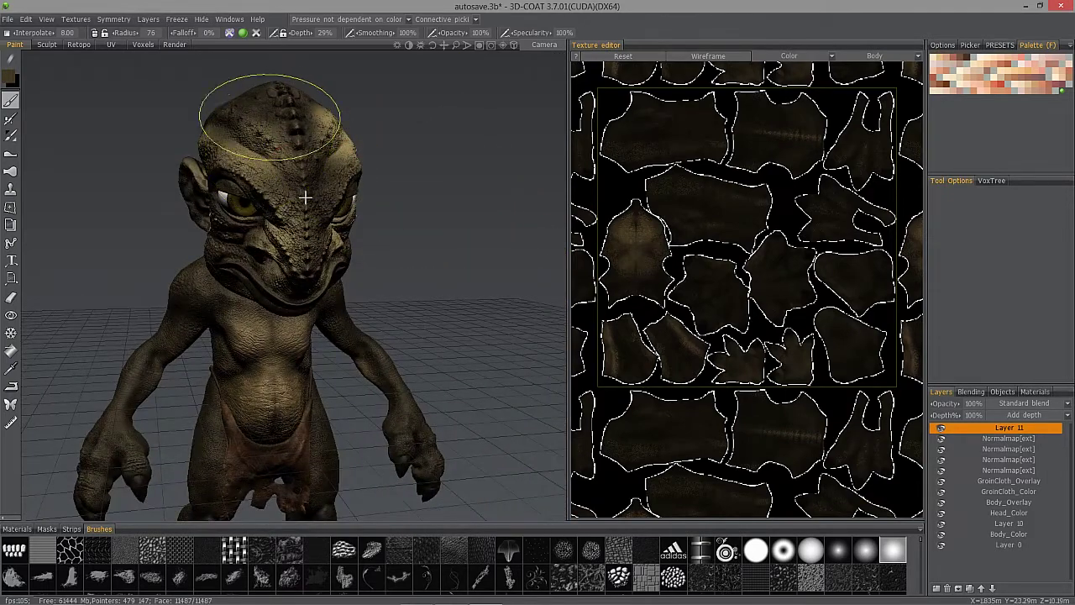
Brush more tan over the creature's forehead, muzzle and the right side of the face
left_click_drag(308, 210, 304, 221)
mouse_move(300, 220)
right_mouse_down()
mouse_move(324, 204)
mouse_move(223, 360)
mouse_move(269, 348)
mouse_move(219, 290)
mouse_move(288, 221)
mouse_move(319, 254)
right_mouse_up()
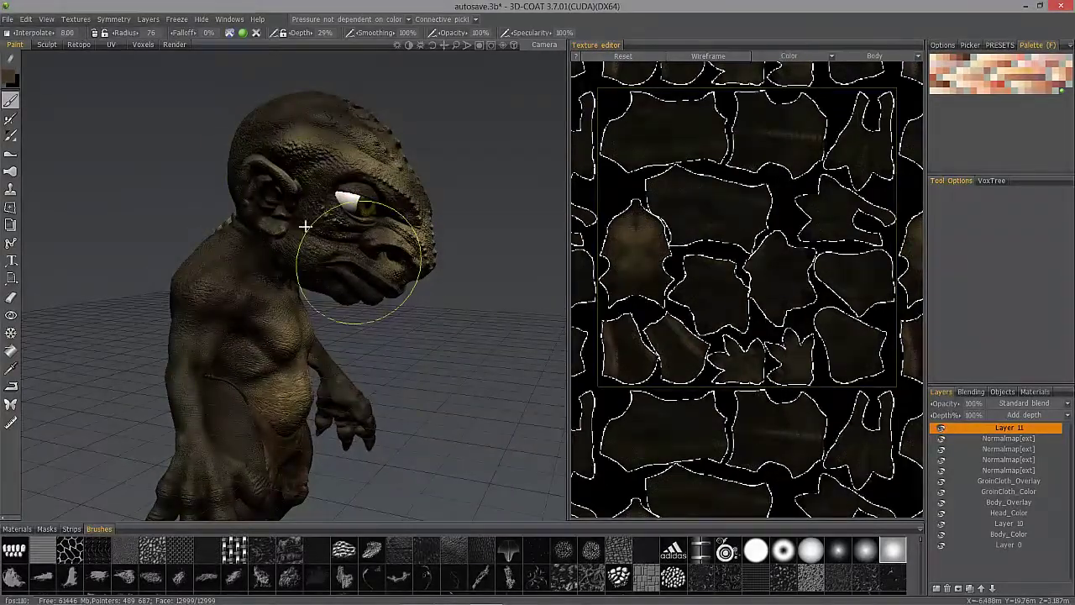
left_click_drag(286, 125, 229, 145, "alt")
right_click_drag(228, 144, 228, 156)
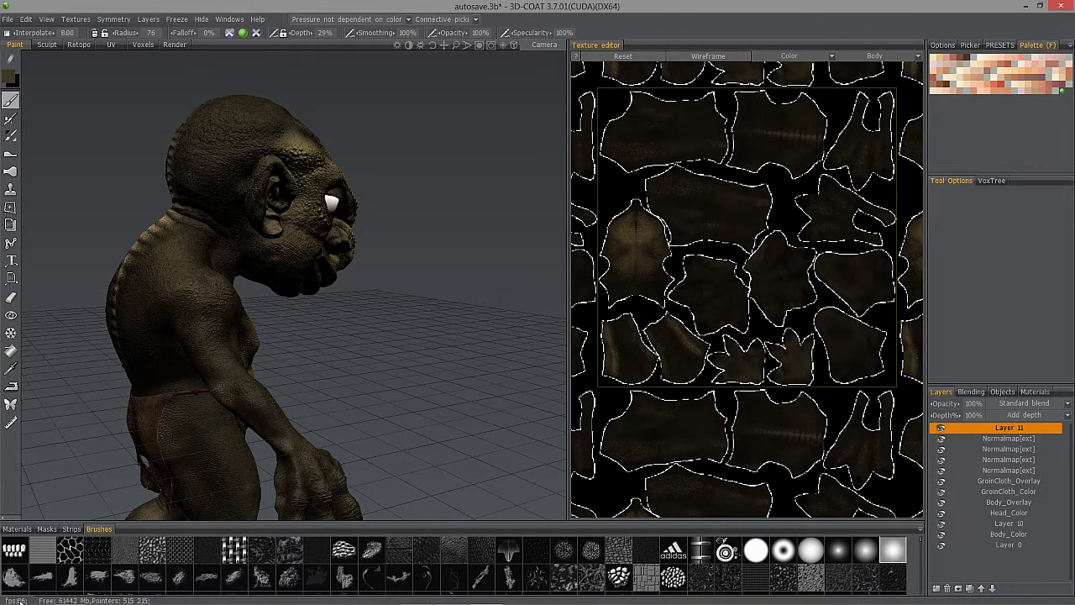
mouse_move(290, 244)
left_mouse_down("alt")
mouse_move(225, 231)
mouse_move(270, 259)
left_mouse_up("alt")
right_click_drag(271, 258, 276, 288)
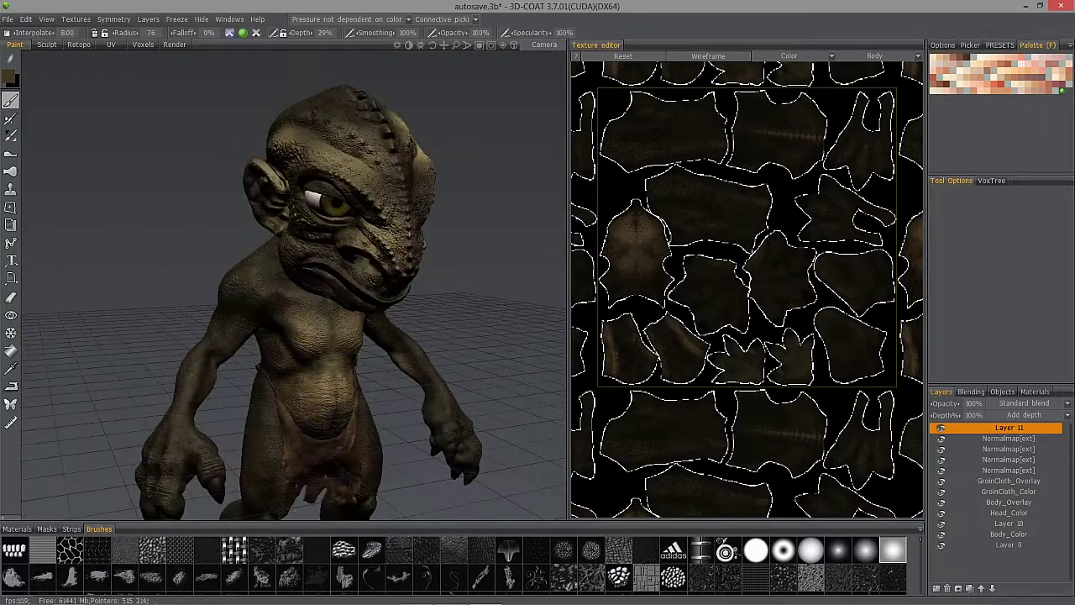
Close the 3D-Coat 3.7 session and open the recent project autosave.3b in 3D-Coat 4.0.04B
left_click(243, 595)
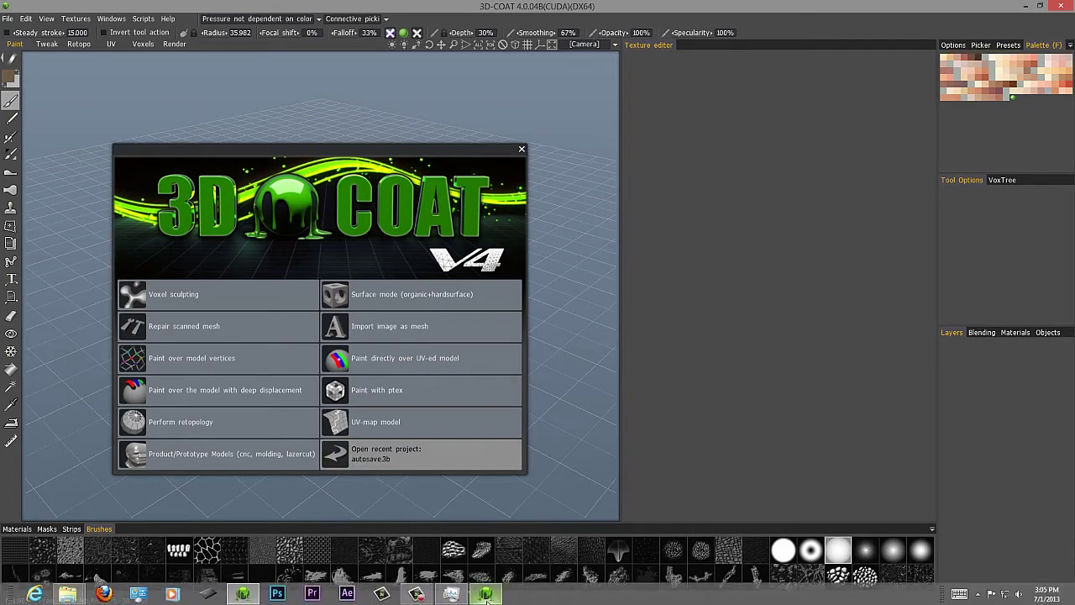
right_click(491, 595)
left_click(483, 568)
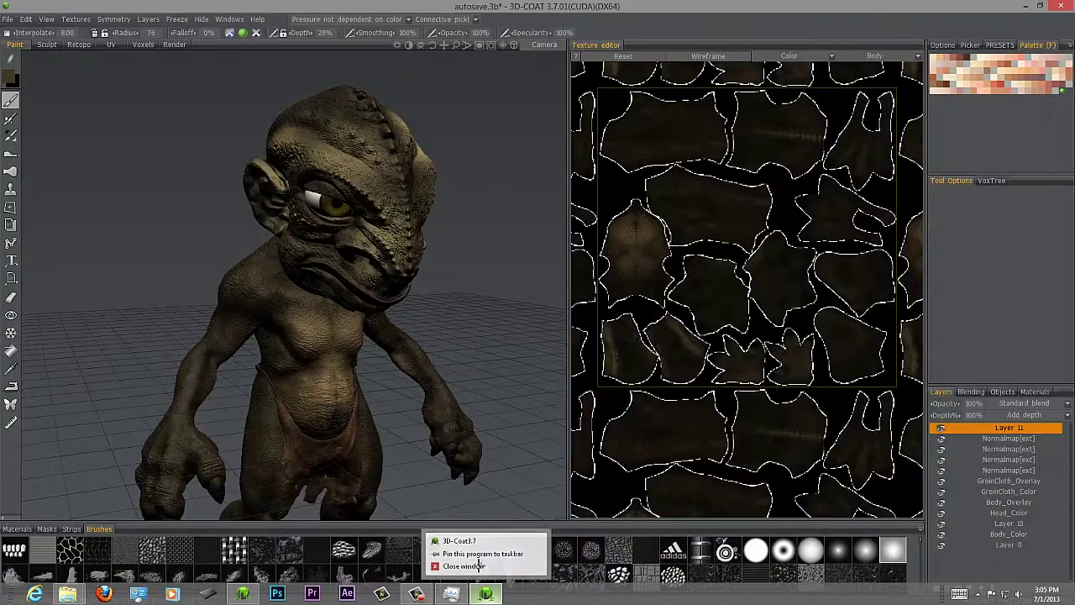
left_click(535, 325)
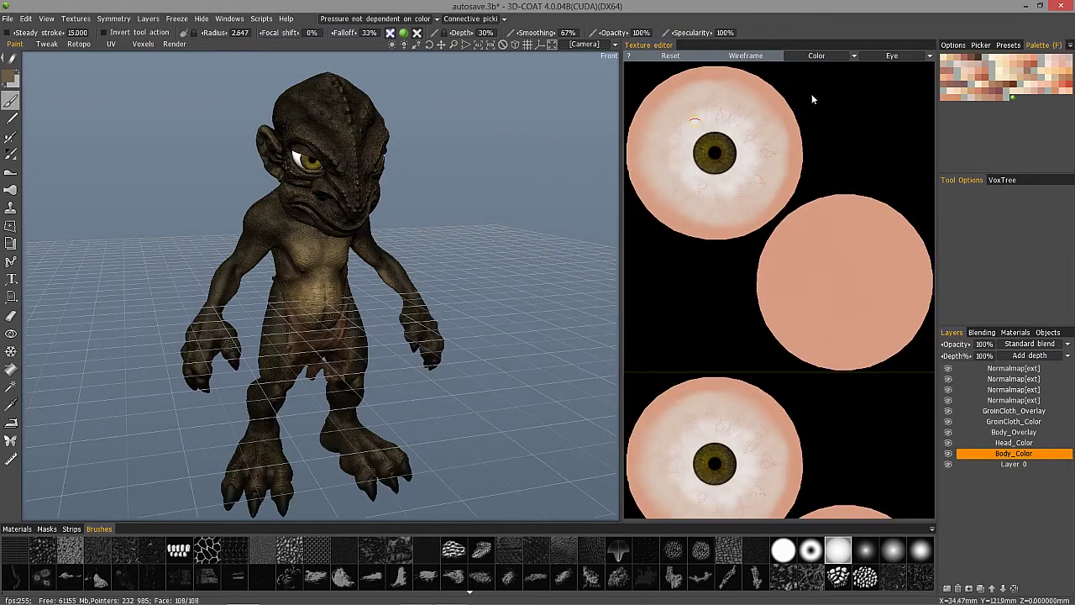
Show the Head UV set in the texture editor with its wireframe displayed
left_click(890, 59)
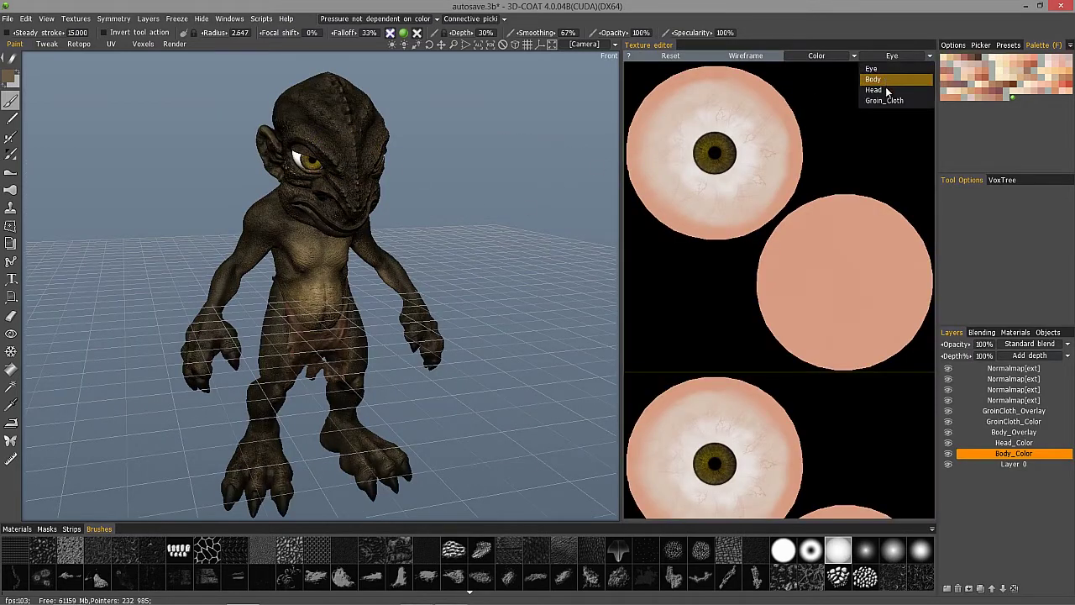
left_click(875, 90)
scroll(764, 117, "down", 5)
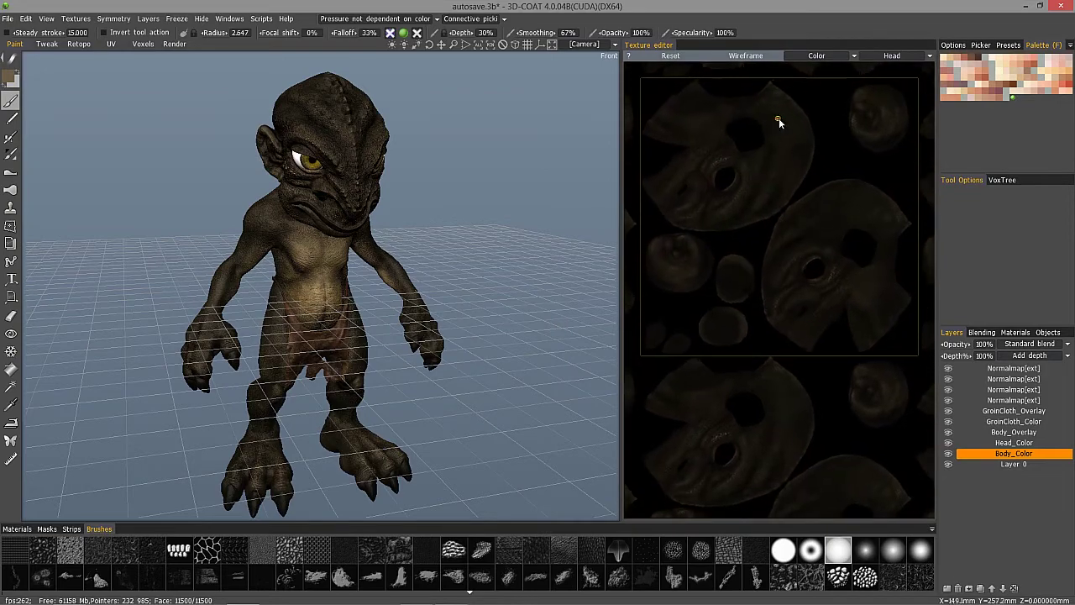
left_click(753, 57)
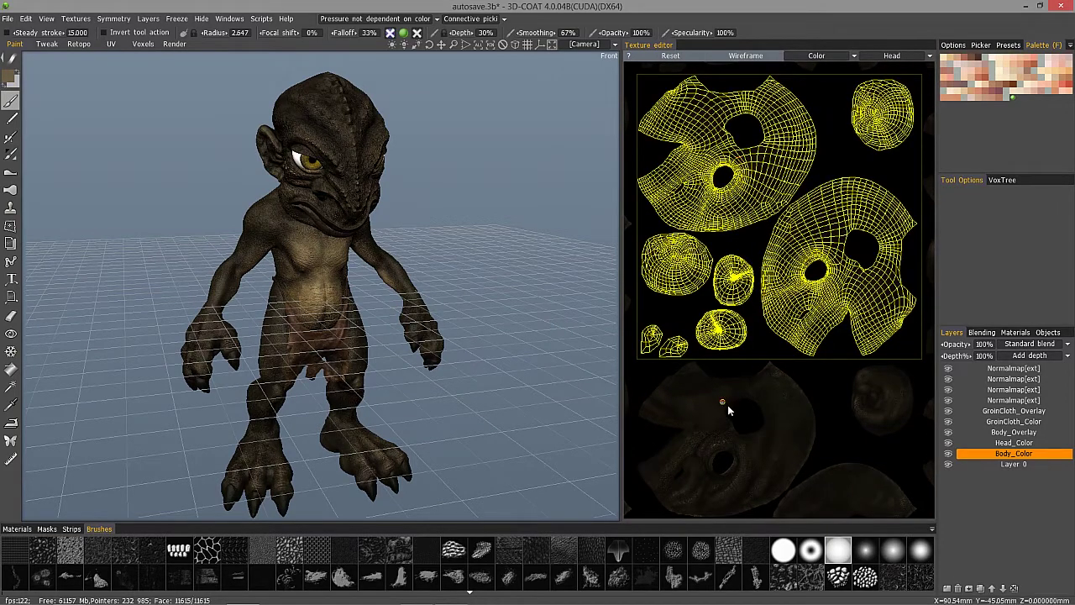
scroll(755, 337, "up", 3)
scroll(151, 133, "up", 2)
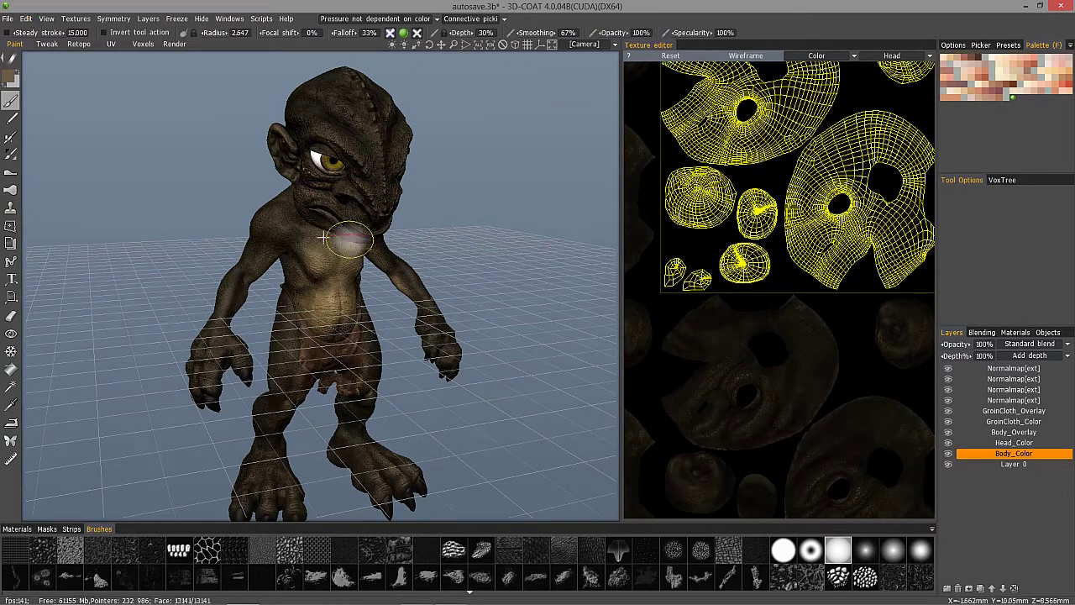
Review the mesh and texture resolution of each UV set and the theme colours in the preferences
left_click(27, 19)
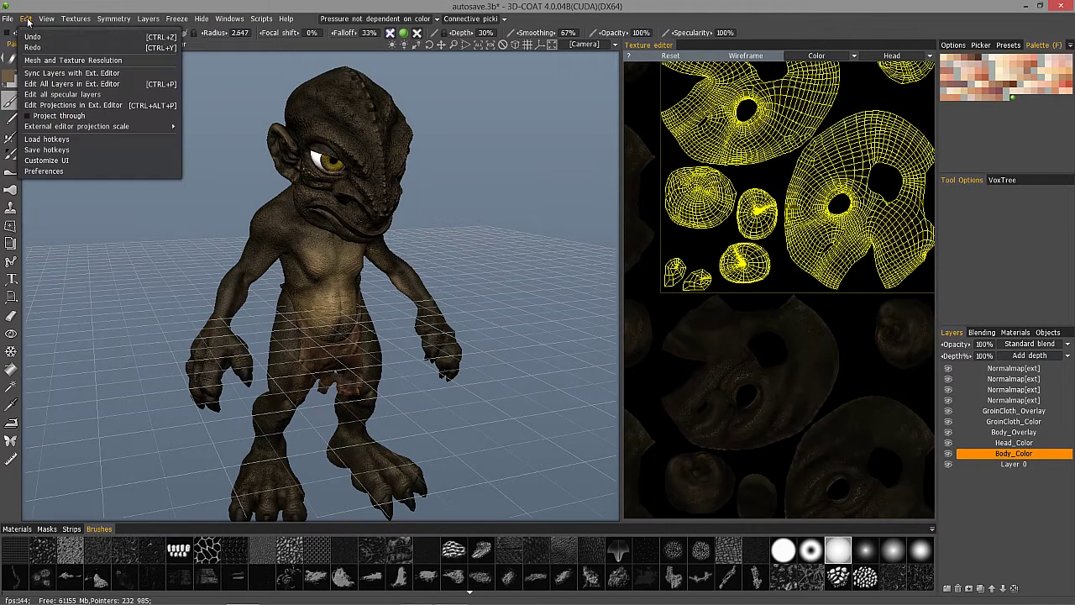
left_click(93, 62)
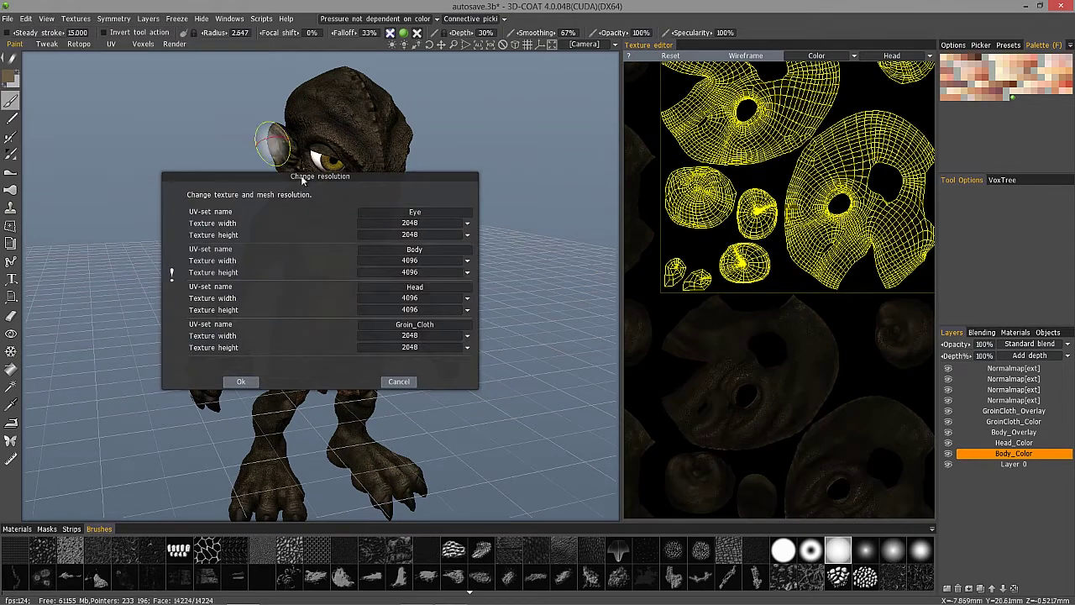
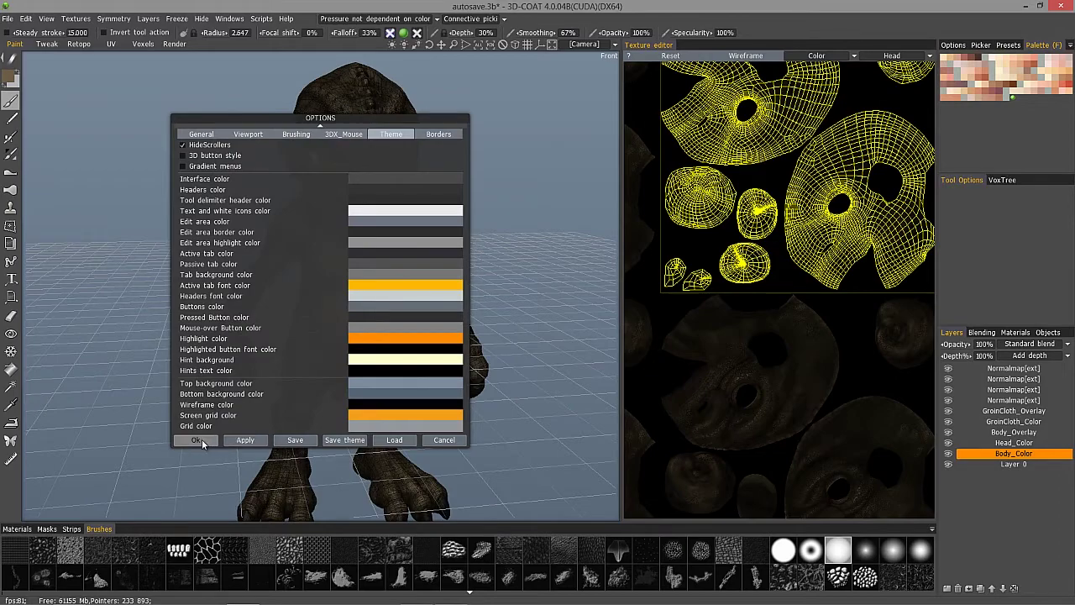
left_click_drag(108, 186, 252, 261)
middle_click_drag(654, 316, 632, 260)
left_click_drag(220, 282, 30, 100)
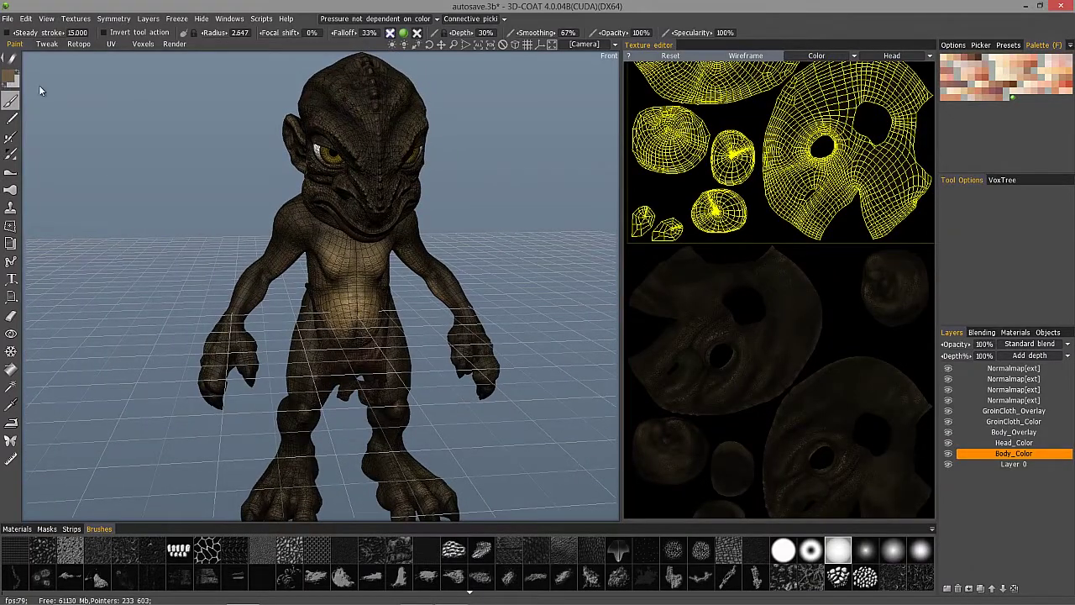
Add a new layer and move it to the top of the layer stack, above the normal map layers
left_click(947, 588)
left_click_drag(1067, 455, 1060, 383)
left_click(1008, 464)
left_click_drag(1061, 366, 1060, 366)
Paint a light cream-tan colour over the creature's chest, belly, right shoulder and right upper arm on the new layer
left_click_drag(105, 232, 311, 210)
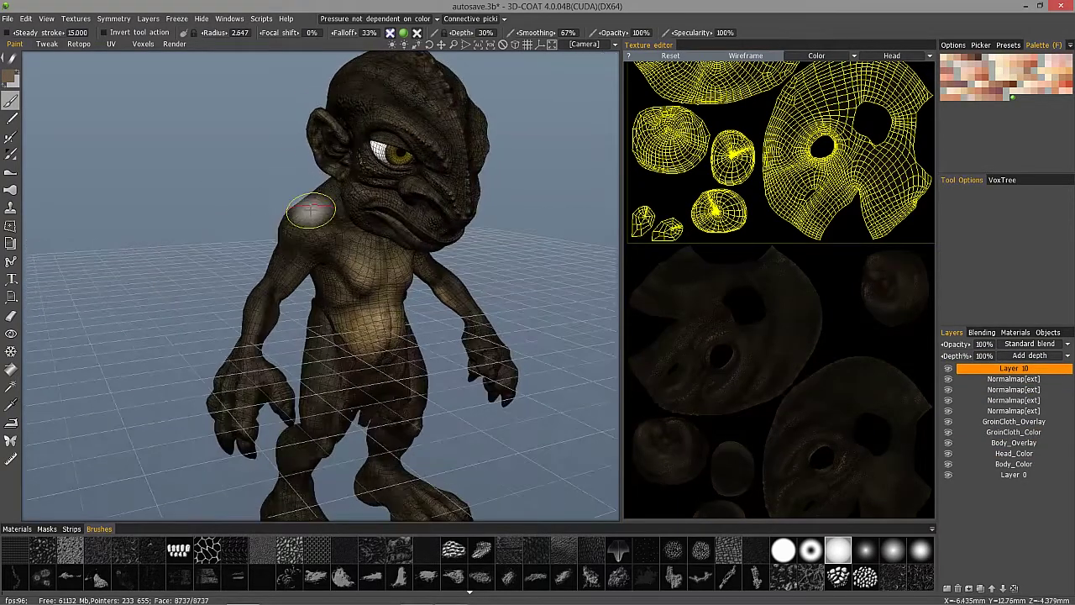
mouse_move(311, 263)
left_mouse_down()
mouse_move(311, 240)
mouse_move(363, 264)
left_mouse_up()
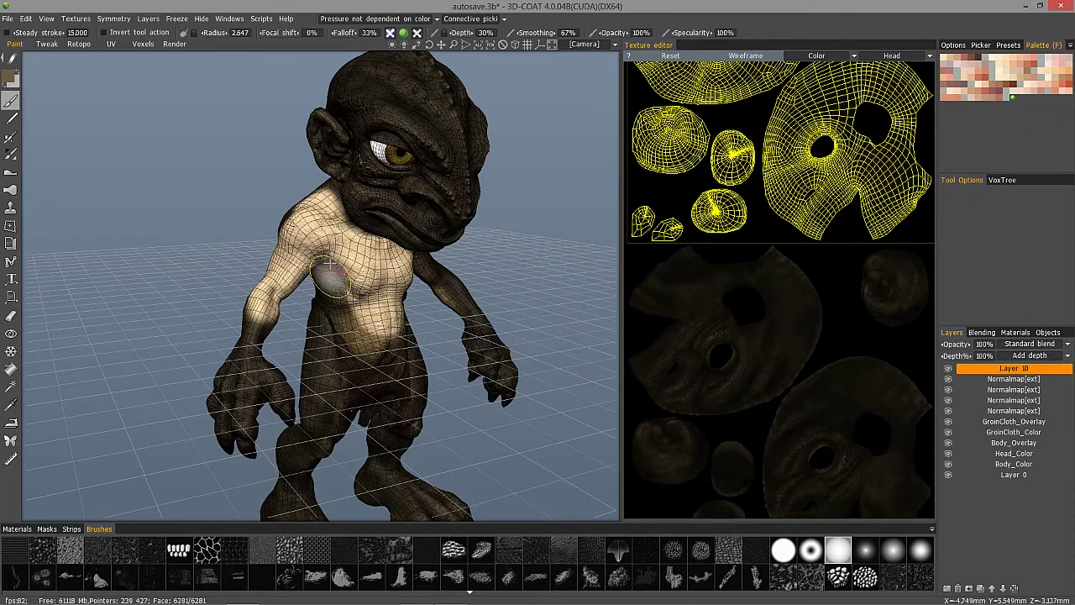
Paint the cream-tan colour down the creature's right forearm, across the right half of its back and over its lower belly
mouse_move(207, 129)
left_mouse_down()
mouse_move(332, 111)
mouse_move(353, 143)
left_mouse_up()
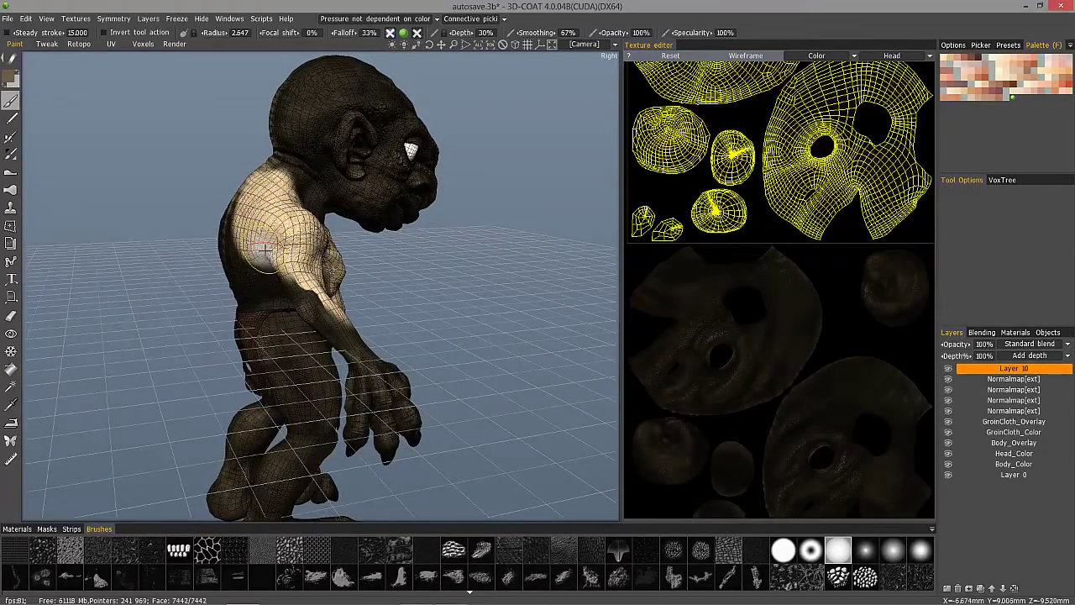
mouse_move(273, 246)
left_mouse_down()
mouse_move(260, 214)
mouse_move(320, 300)
left_mouse_up()
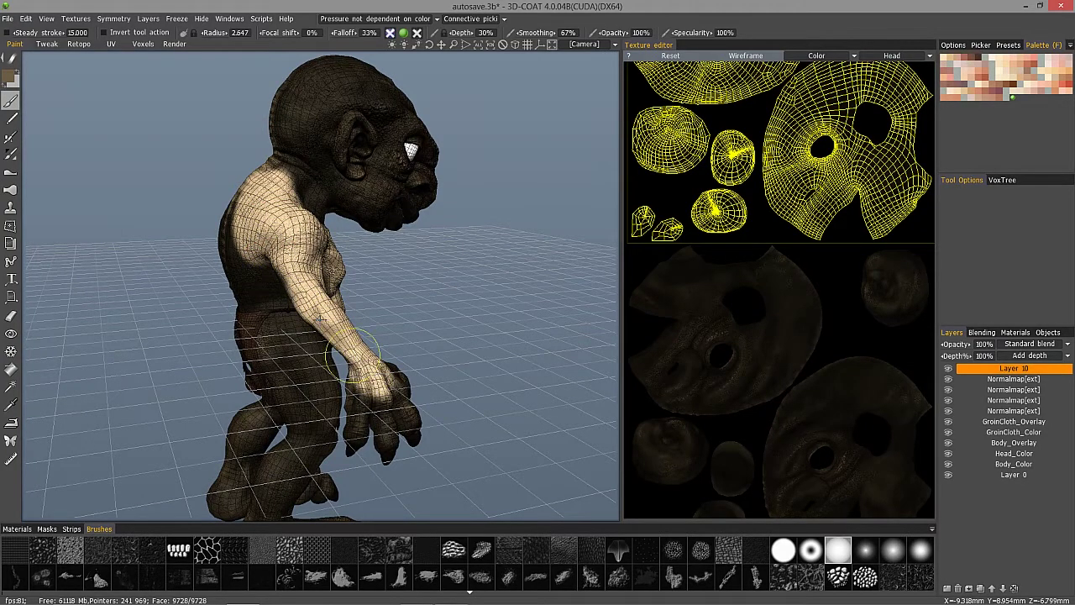
mouse_move(256, 244)
right_mouse_down()
mouse_move(92, 265)
mouse_move(246, 230)
right_mouse_up()
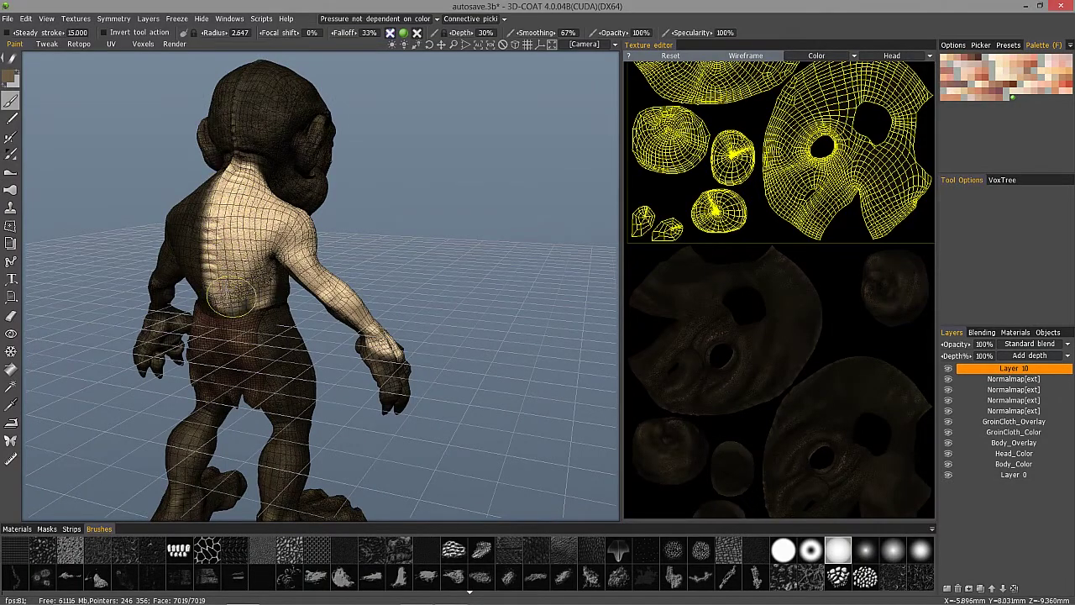
right_click_drag(236, 196, 359, 320)
right_click_drag(386, 357, 418, 349)
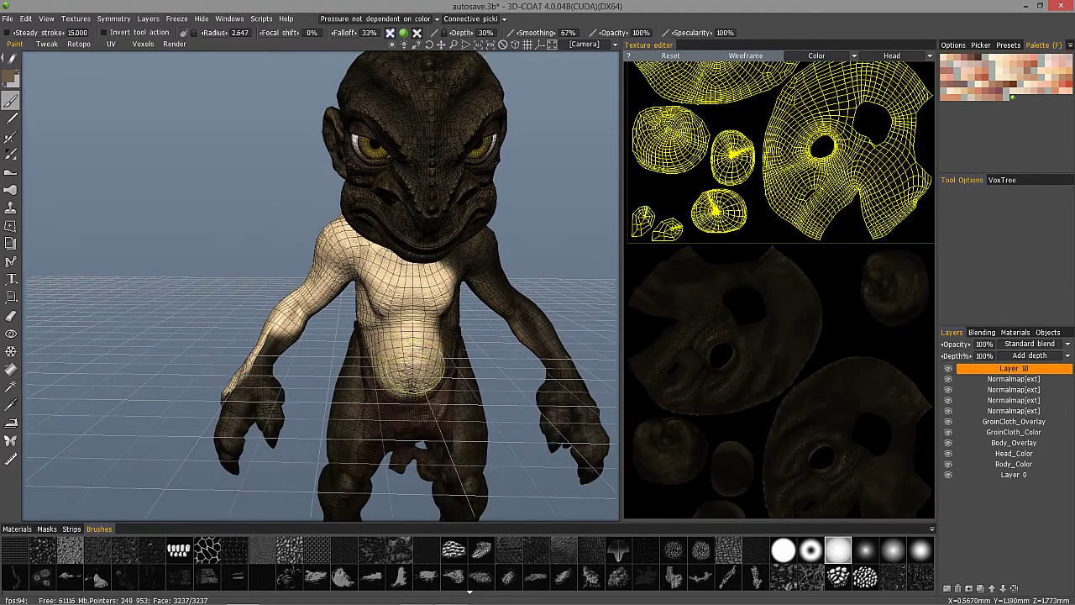
Cover the creature's right wrist and the back and inner side of its right hand with the cream-tan colour
right_click_drag(302, 247, 295, 288)
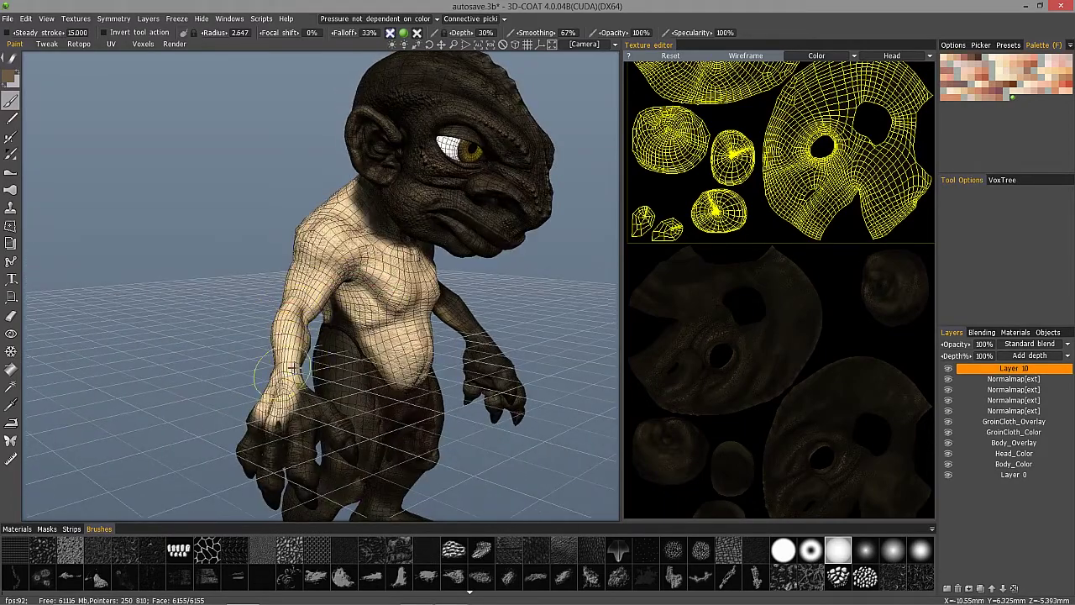
left_click_drag(289, 405, 291, 424)
mouse_move(292, 425)
left_mouse_down("alt")
mouse_move(283, 367)
mouse_move(307, 405)
left_mouse_up("alt")
right_click_drag(297, 412, 309, 417)
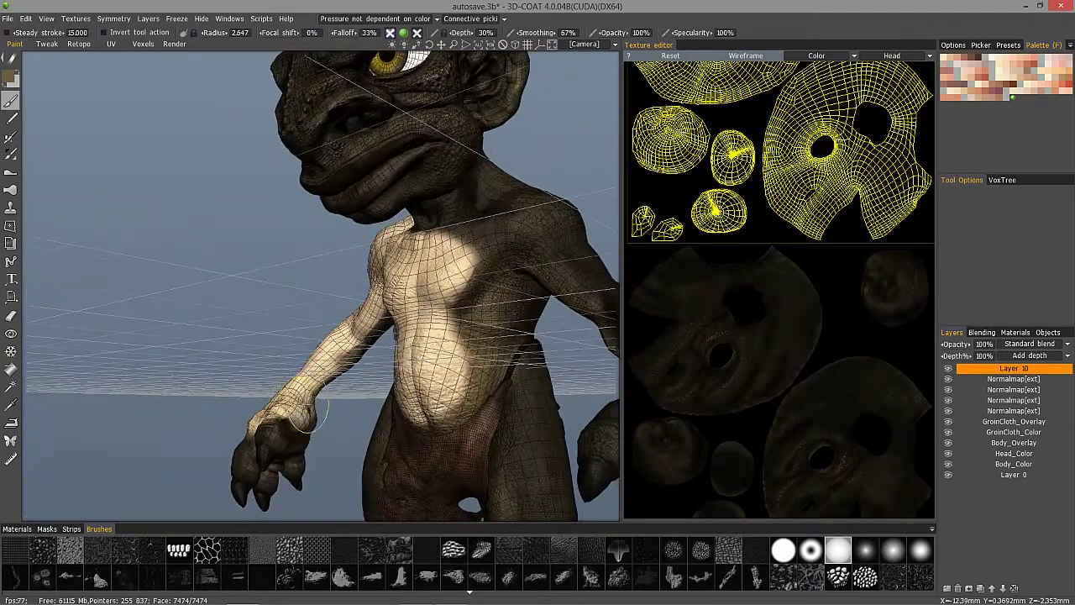
mouse_move(344, 343)
right_mouse_down()
mouse_move(293, 233)
mouse_move(305, 331)
mouse_move(353, 329)
right_mouse_up()
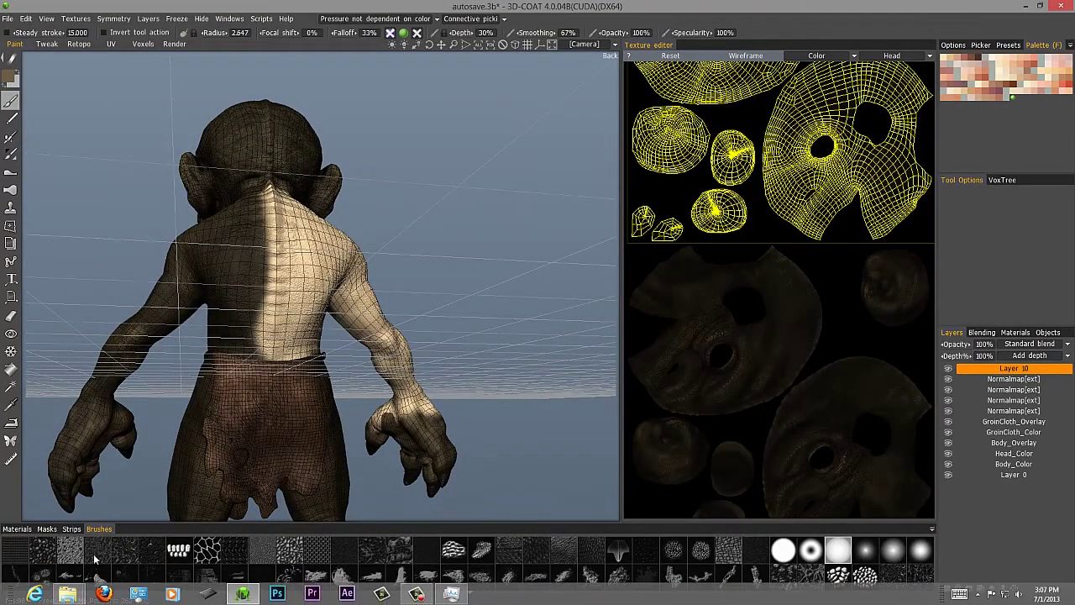
mouse_move(252, 198)
left_mouse_down("alt")
mouse_move(264, 228)
mouse_move(347, 180)
mouse_move(385, 201)
left_mouse_up("alt")
mouse_move(386, 200)
right_mouse_down()
mouse_move(391, 210)
mouse_move(384, 125)
mouse_move(401, 168)
mouse_move(369, 143)
right_mouse_up()
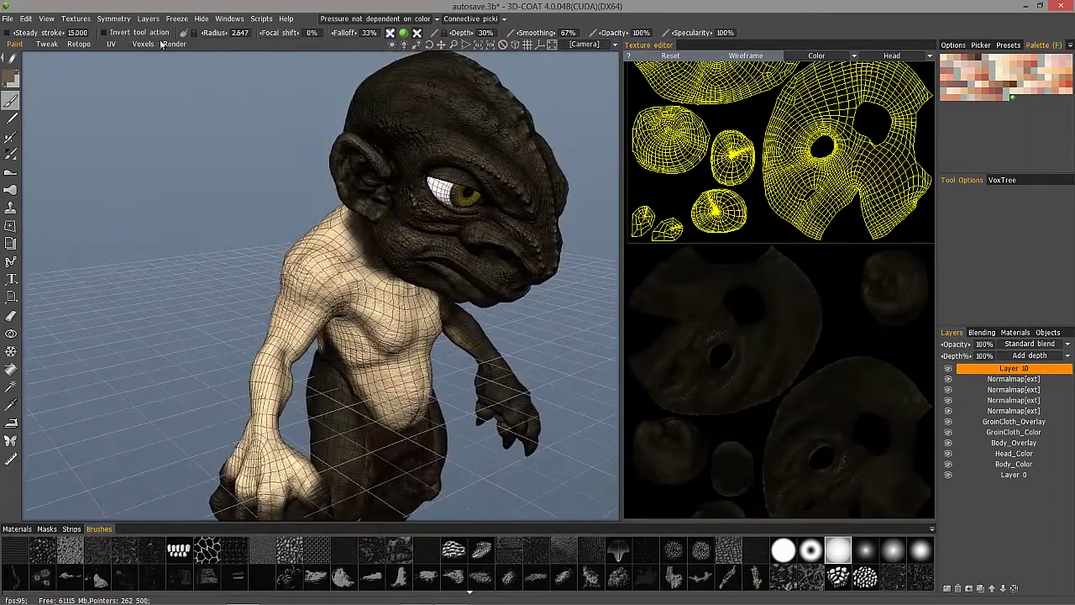
Paint the cream-tan colour over the right side of the creature's head, including the ear, cheek, muzzle and jaw
left_click_drag(412, 176, 486, 169, "alt")
mouse_move(504, 216)
right_mouse_down()
mouse_move(422, 163)
mouse_move(439, 193)
mouse_move(302, 59)
mouse_move(228, 53)
right_mouse_up()
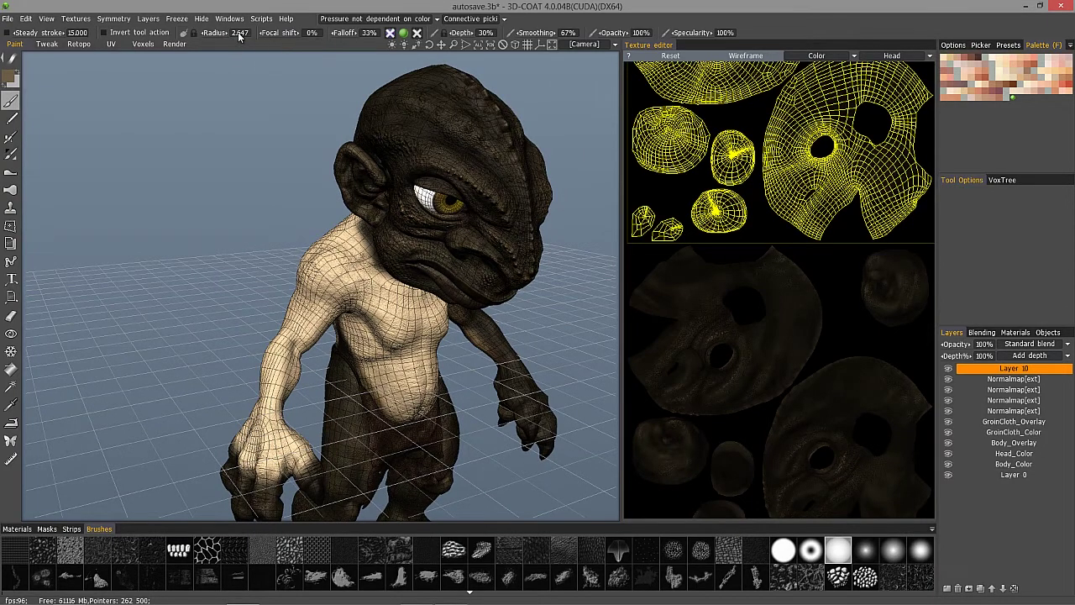
mouse_move(436, 160)
left_mouse_down("alt")
mouse_move(479, 148)
mouse_move(389, 145)
left_mouse_up("alt")
mouse_move(389, 144)
right_mouse_down()
mouse_move(405, 145)
mouse_move(372, 159)
mouse_move(392, 139)
right_mouse_up()
mouse_move(392, 138)
left_mouse_down()
mouse_move(454, 152)
mouse_move(403, 126)
mouse_move(496, 160)
mouse_move(436, 91)
mouse_move(395, 155)
mouse_move(435, 178)
left_mouse_up()
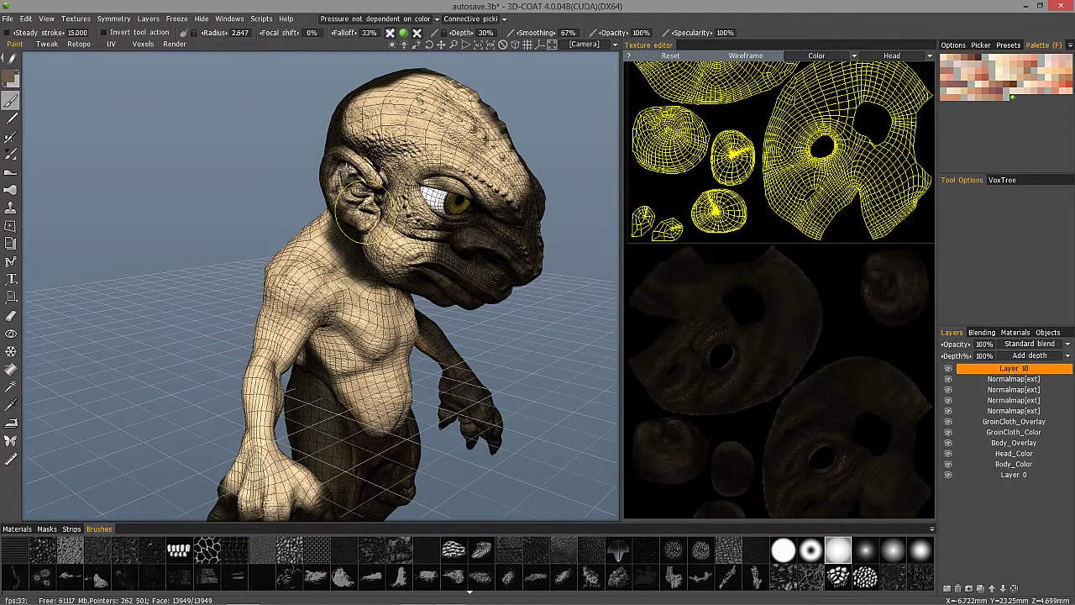
mouse_move(360, 175)
left_mouse_down("alt")
mouse_move(448, 271)
mouse_move(470, 261)
left_mouse_up("alt")
left_click_drag(507, 188, 522, 275)
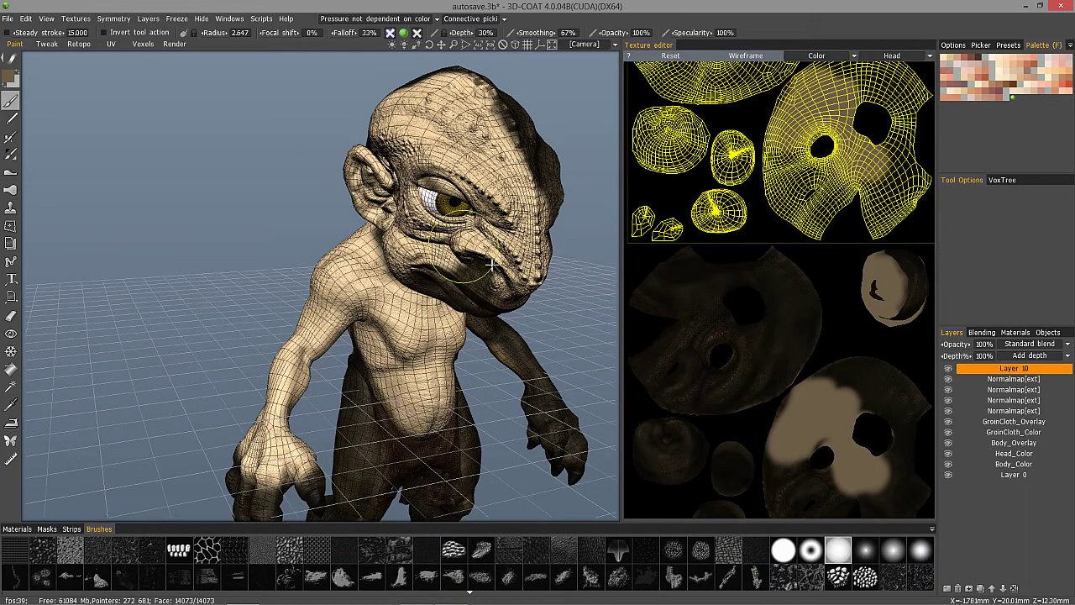
right_click_drag(420, 252, 471, 298)
mouse_move(470, 298)
left_mouse_down()
mouse_move(424, 252)
mouse_move(431, 261)
left_mouse_up()
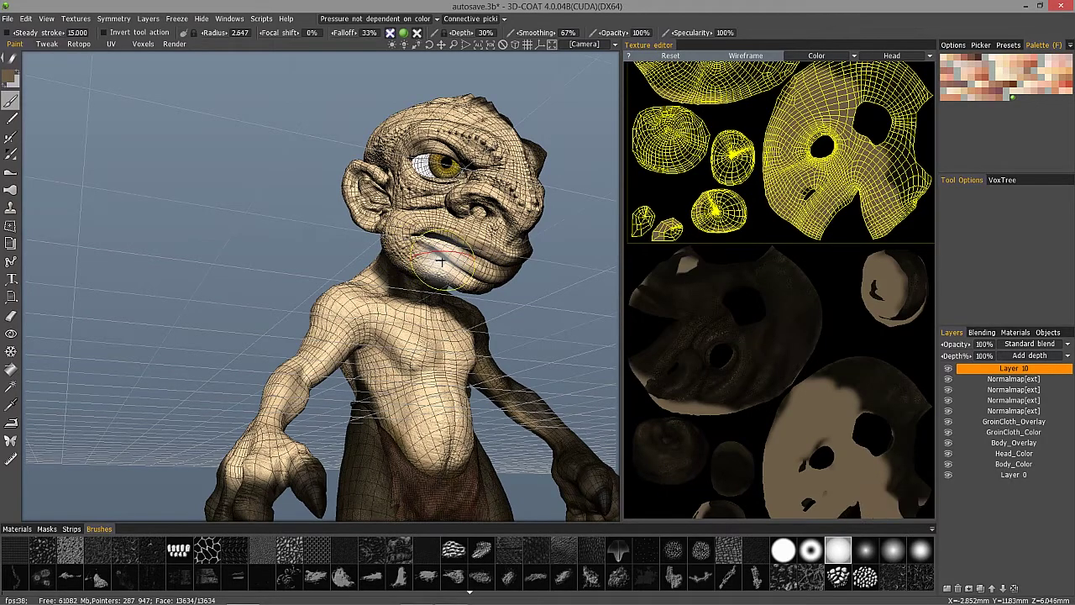
Enlarge the brush radius to 3.503 and paint the cream-tan colour over the creature's crown and the upper left side of its head
right_click_drag(405, 225, 325, 217)
mouse_move(325, 217)
left_mouse_down()
mouse_move(331, 232)
mouse_move(304, 133)
left_mouse_up()
left_click_drag(334, 164, 345, 441)
mouse_move(316, 118)
left_mouse_down()
mouse_move(334, 103)
mouse_move(288, 154)
mouse_move(214, 197)
left_mouse_up()
key("bracketright")
key("bracketright")
mouse_move(360, 160)
left_mouse_down()
mouse_move(401, 104)
mouse_move(378, 84)
left_mouse_up()
mouse_move(412, 152)
left_mouse_down("alt")
mouse_move(406, 178)
mouse_move(278, 188)
left_mouse_up("alt")
middle_click_drag(512, 235, 345, 239, "alt")
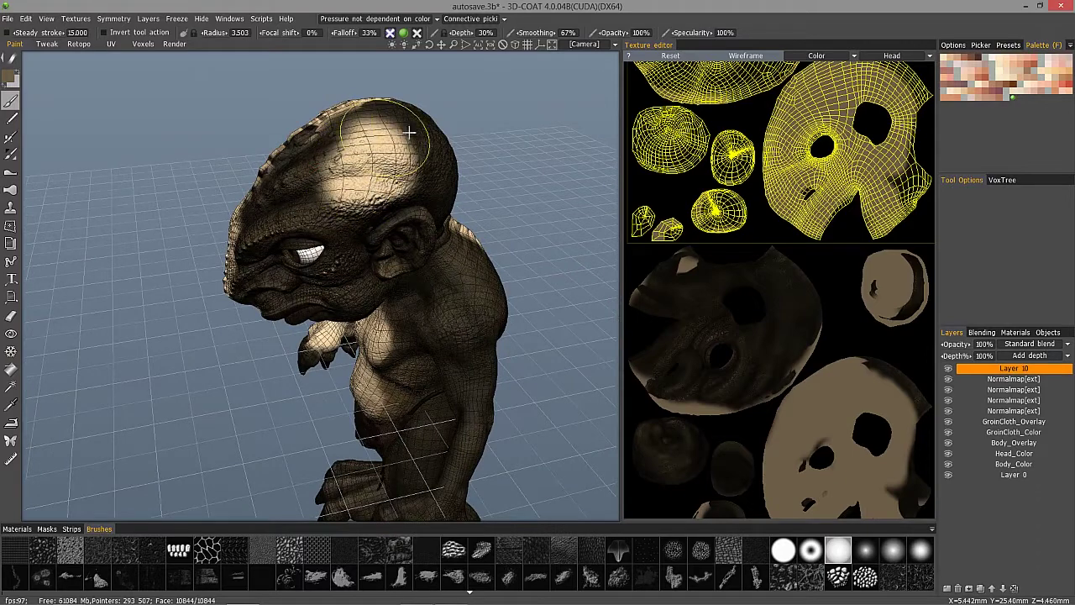
Paint the left side of the head, left ear and remaining face areas cream-tan, using a 4.306 brush radius and 41% depth
mouse_move(310, 204)
right_mouse_down()
mouse_move(312, 276)
mouse_move(368, 323)
right_mouse_up()
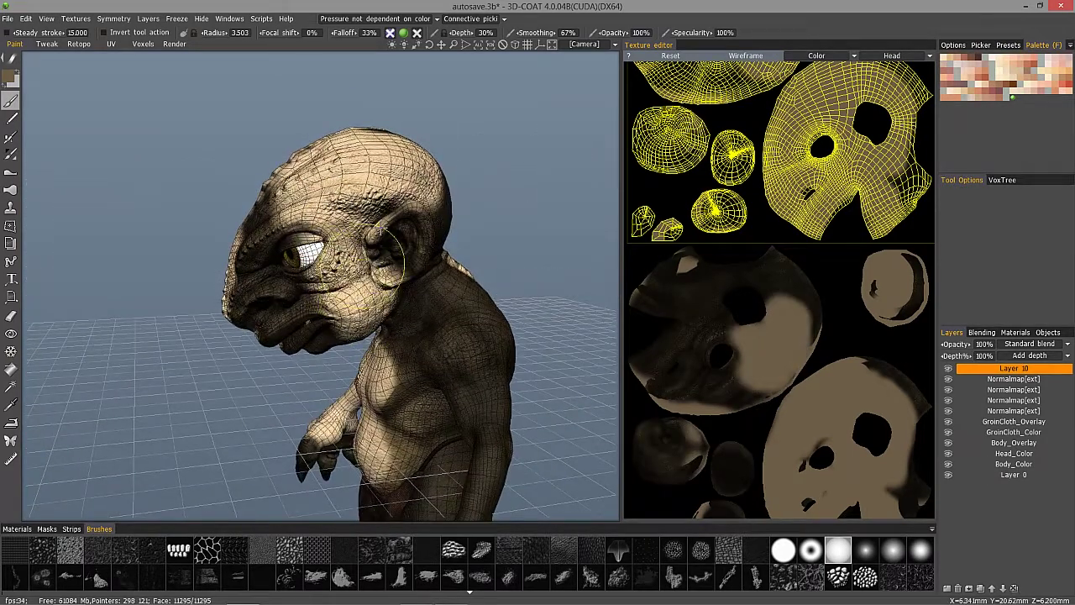
mouse_move(402, 252)
right_mouse_down()
mouse_move(456, 257)
mouse_move(435, 273)
mouse_move(512, 237)
mouse_move(470, 254)
mouse_move(419, 252)
mouse_move(439, 158)
right_mouse_up()
mouse_move(294, 159)
right_mouse_down()
mouse_move(318, 212)
mouse_move(312, 84)
mouse_move(267, 178)
mouse_move(225, 168)
right_mouse_up()
mouse_move(252, 260)
left_mouse_down()
mouse_move(291, 274)
mouse_move(267, 262)
left_mouse_up()
left_click_drag(203, 272, 215, 273)
left_click_drag(361, 273, 290, 275, "alt")
mouse_move(359, 272)
left_mouse_down()
mouse_move(362, 282)
mouse_move(537, 287)
left_mouse_up()
right_click_drag(210, 269, 256, 242)
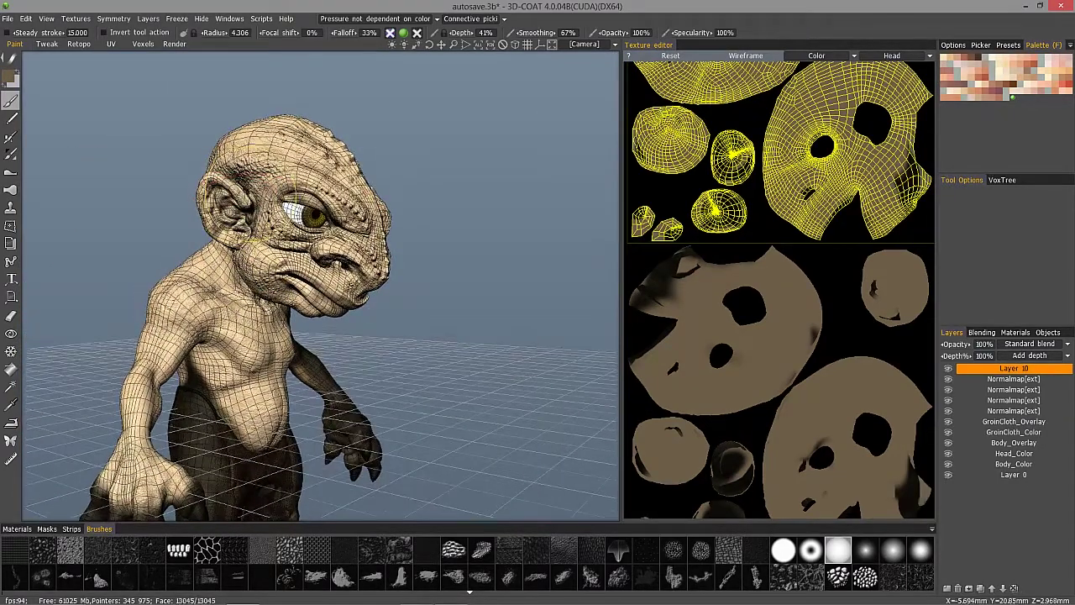
Clear all paint from Layer 10 and repaint the creature's face, ears and forehead in the cream-tan colour
left_click(948, 588)
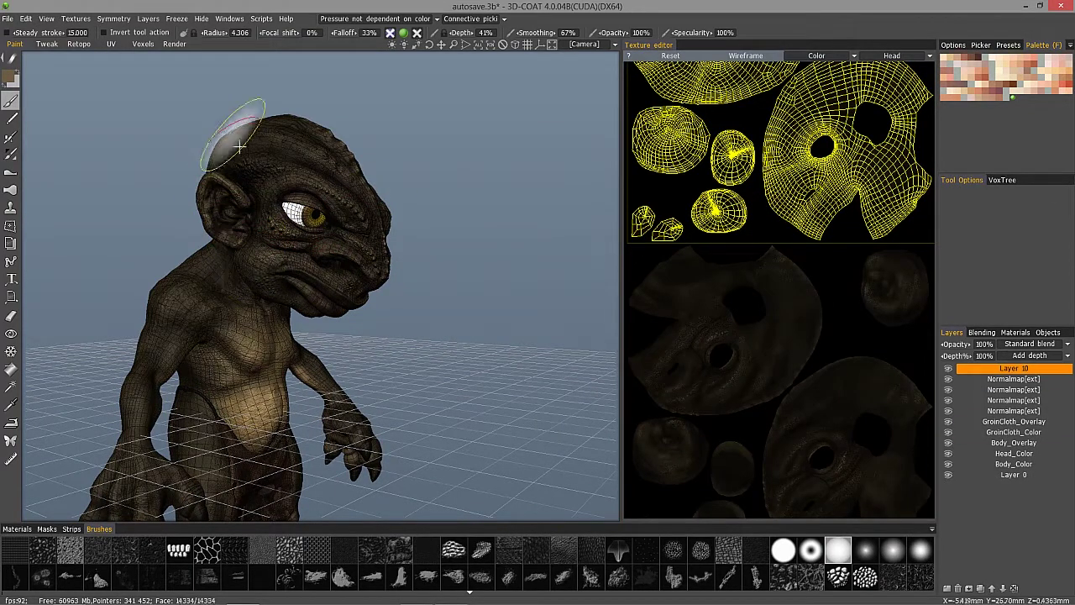
left_click_drag(231, 109, 259, 175)
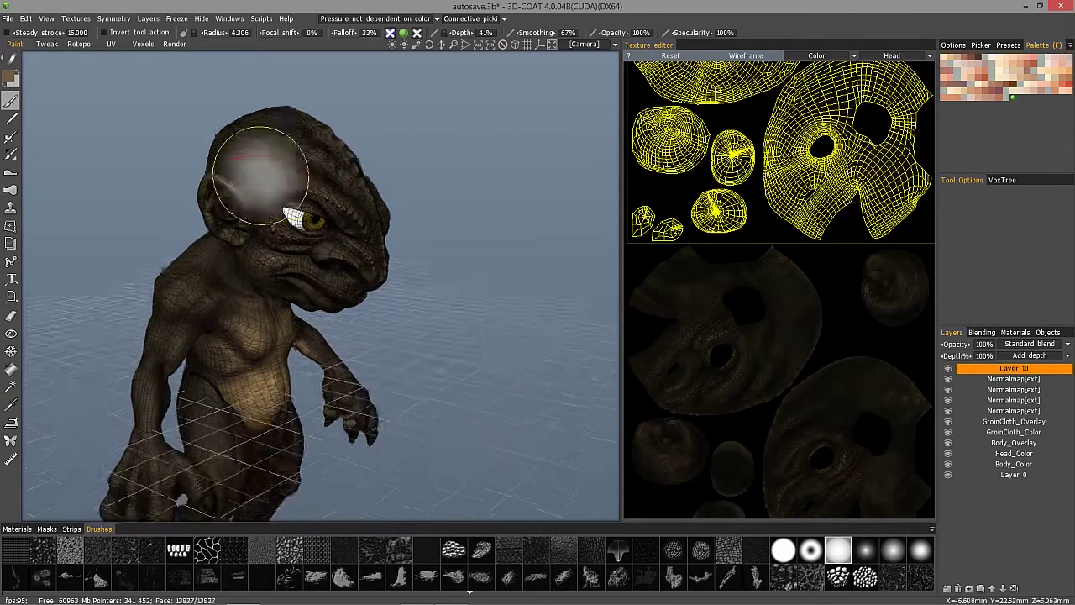
mouse_move(272, 137)
left_mouse_down()
mouse_move(338, 185)
mouse_move(355, 261)
mouse_move(360, 193)
mouse_move(247, 211)
mouse_move(260, 241)
mouse_move(329, 273)
left_mouse_up()
mouse_move(299, 221)
left_mouse_down("alt")
mouse_move(234, 211)
mouse_move(252, 231)
left_mouse_up("alt")
mouse_move(453, 232)
left_mouse_down("alt")
mouse_move(366, 240)
mouse_move(419, 156)
mouse_move(456, 213)
mouse_move(427, 264)
mouse_move(373, 282)
left_mouse_up("alt")
mouse_move(403, 239)
left_mouse_down("alt")
mouse_move(364, 227)
mouse_move(366, 114)
mouse_move(343, 128)
left_mouse_up("alt")
mouse_move(364, 207)
left_mouse_down()
mouse_move(396, 243)
mouse_move(405, 155)
mouse_move(439, 220)
mouse_move(483, 181)
mouse_move(457, 189)
mouse_move(461, 174)
mouse_move(412, 113)
mouse_move(398, 143)
left_mouse_up()
mouse_move(394, 117)
left_mouse_down("alt")
mouse_move(390, 132)
mouse_move(416, 109)
mouse_move(376, 77)
left_mouse_up("alt")
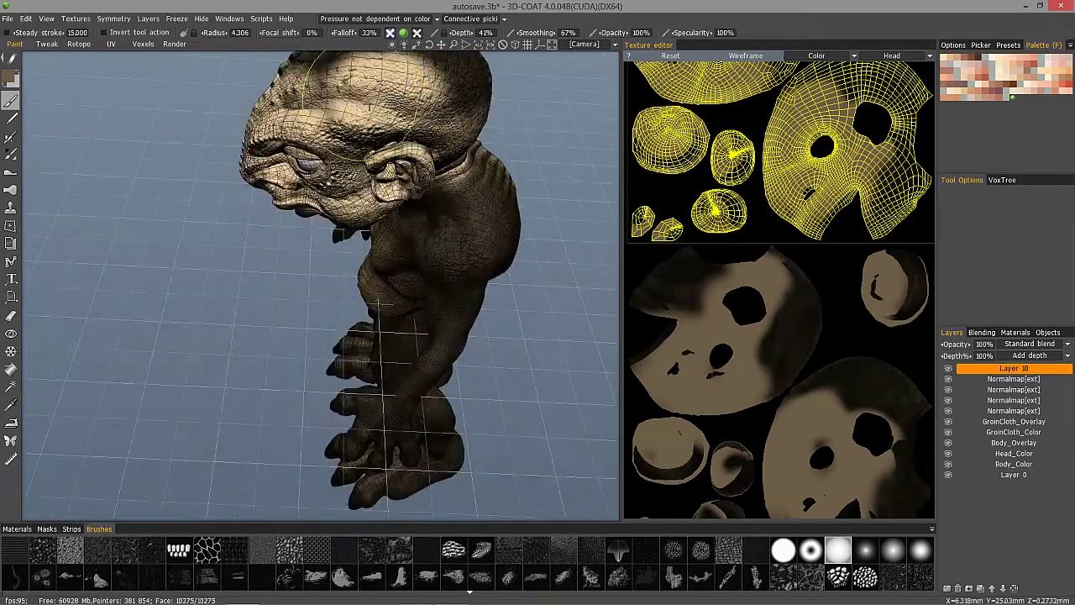
Paint the cream-tan colour over the crown, the back of the head and the area behind the right ear
middle_click_drag(377, 78, 383, 144, "alt")
mouse_move(383, 145)
left_mouse_down()
mouse_move(449, 158)
mouse_move(449, 128)
mouse_move(352, 114)
mouse_move(412, 117)
left_mouse_up()
left_click_drag(324, 150, 326, 134)
mouse_move(326, 134)
left_mouse_down("alt")
mouse_move(335, 119)
mouse_move(311, 187)
mouse_move(317, 231)
left_mouse_up("alt")
mouse_move(317, 231)
right_mouse_down()
mouse_move(313, 244)
mouse_move(180, 249)
mouse_move(207, 357)
mouse_move(249, 393)
right_mouse_up()
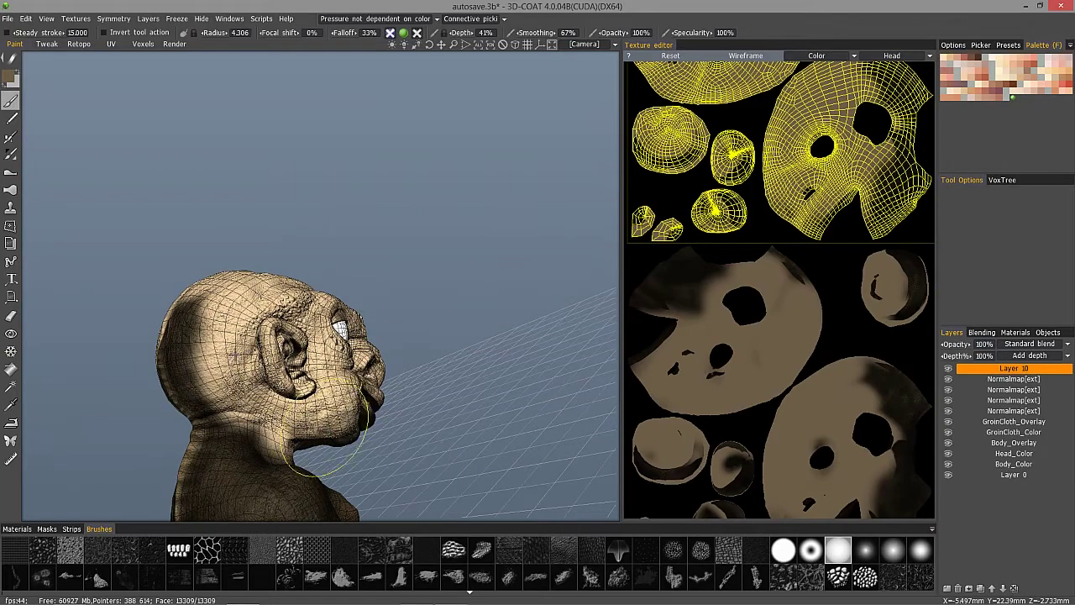
right_click_drag(195, 336, 435, 298)
mouse_move(435, 298)
left_mouse_down("alt")
mouse_move(446, 245)
mouse_move(415, 284)
left_mouse_up("alt")
Enlarge the brush radius to 6.946 and paint the creature's chest, belly, upper back, shoulders and left arm cream-tan
right_click_drag(414, 286, 338, 266)
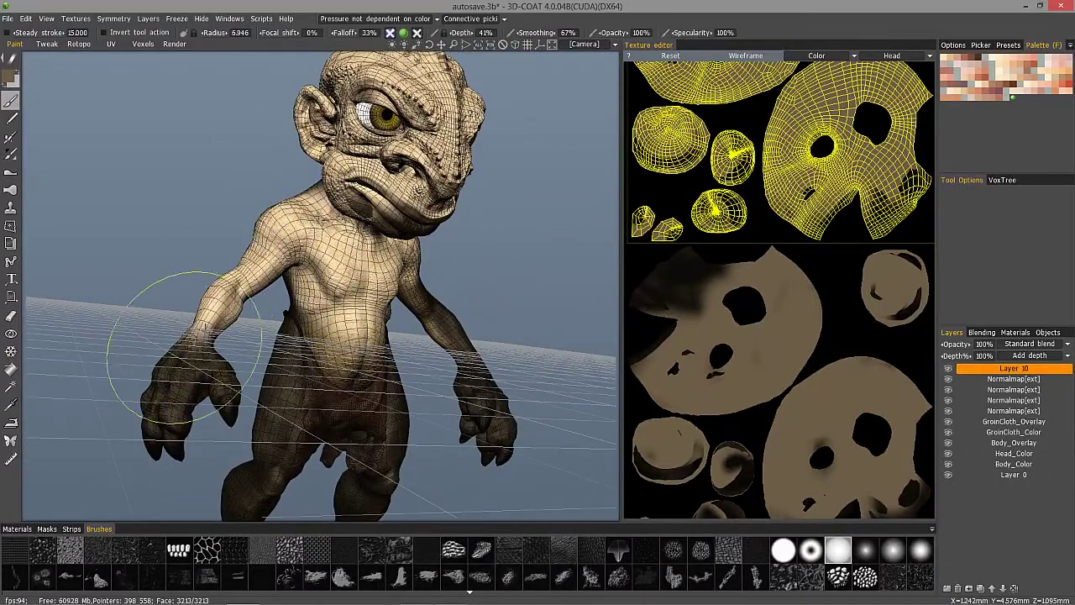
right_click_drag(239, 274, 312, 233)
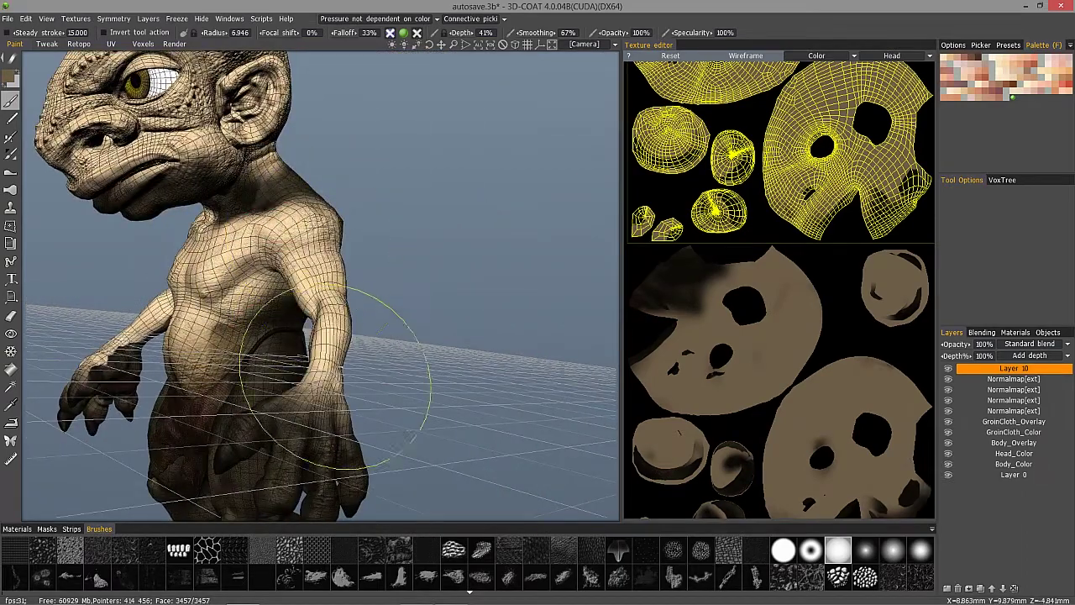
right_click_drag(296, 215, 401, 295)
mouse_move(430, 267)
left_mouse_down()
mouse_move(447, 244)
mouse_move(395, 206)
left_mouse_up()
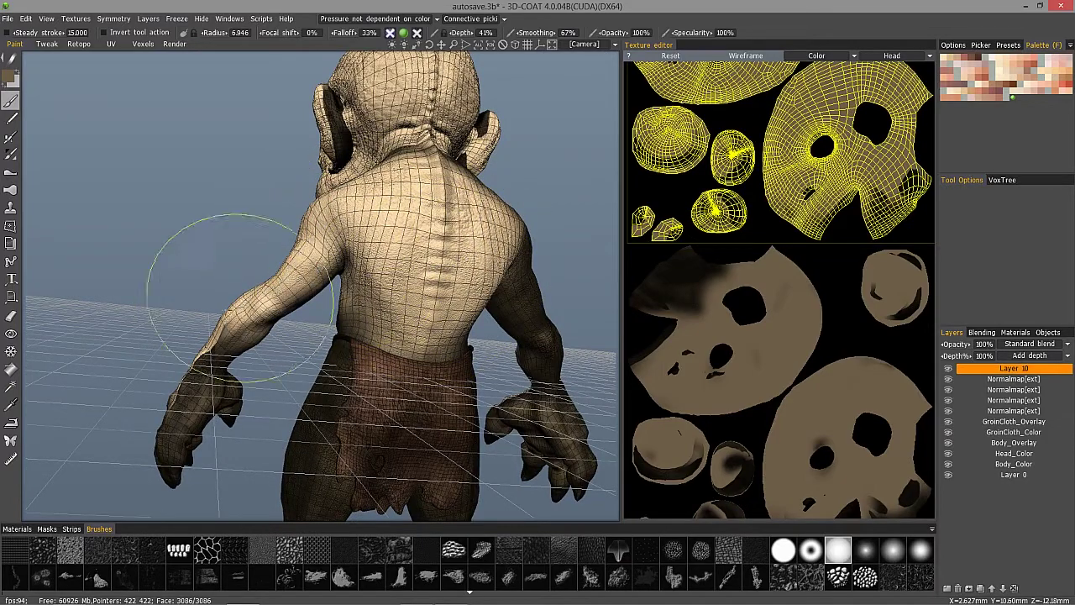
Paint the cream-tan colour over the right side of the back, the right waist and hip, and down the right arm
right_click_drag(382, 183, 478, 216)
left_click_drag(478, 216, 482, 177)
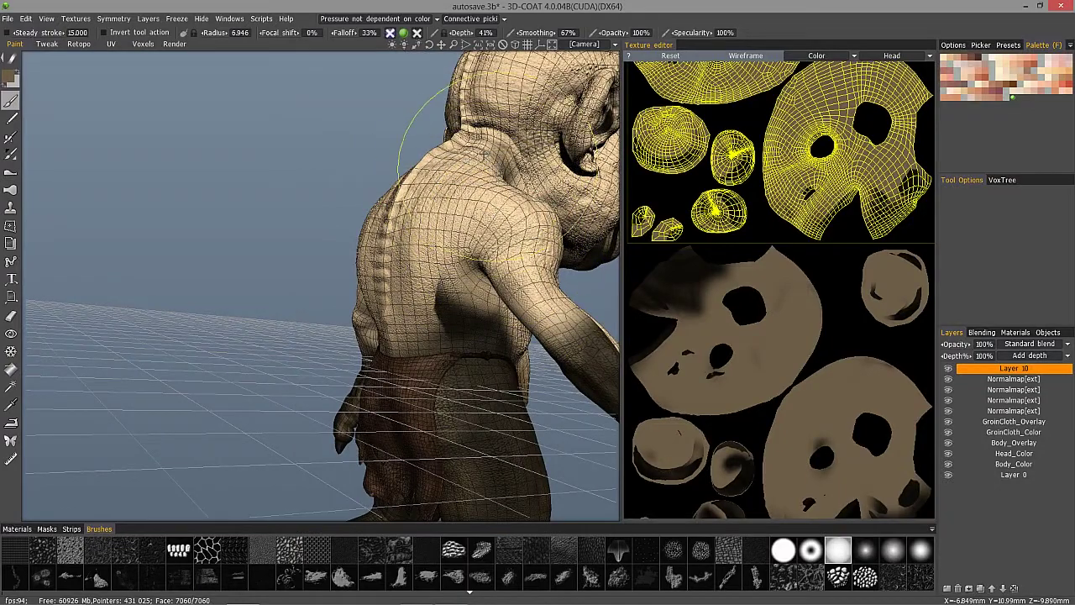
left_click_drag(480, 322, 477, 295)
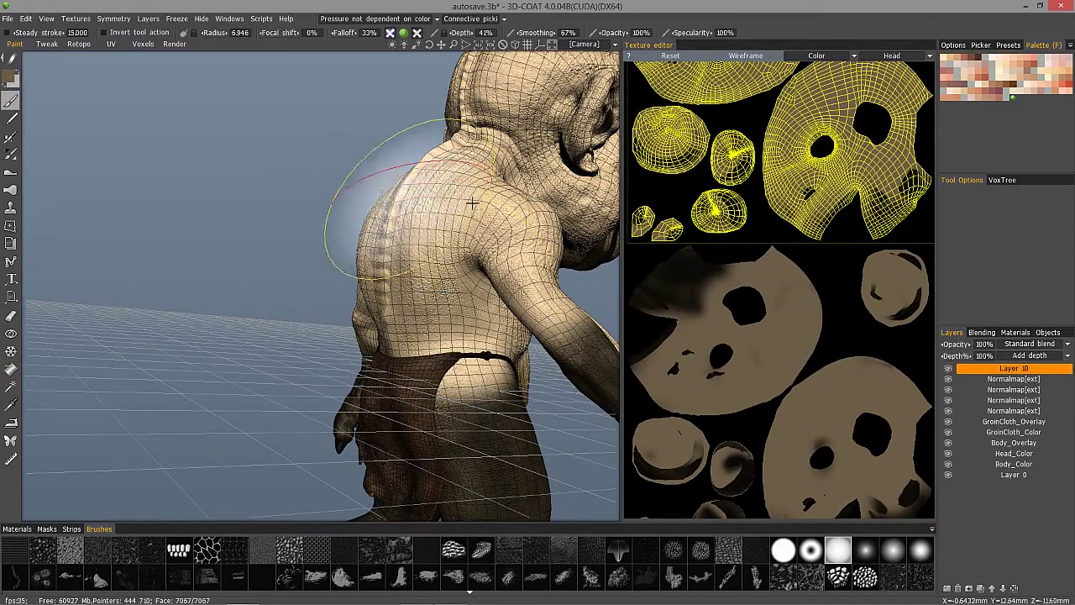
right_click_drag(533, 269, 479, 237, "alt")
left_click_drag(480, 237, 575, 311, "alt")
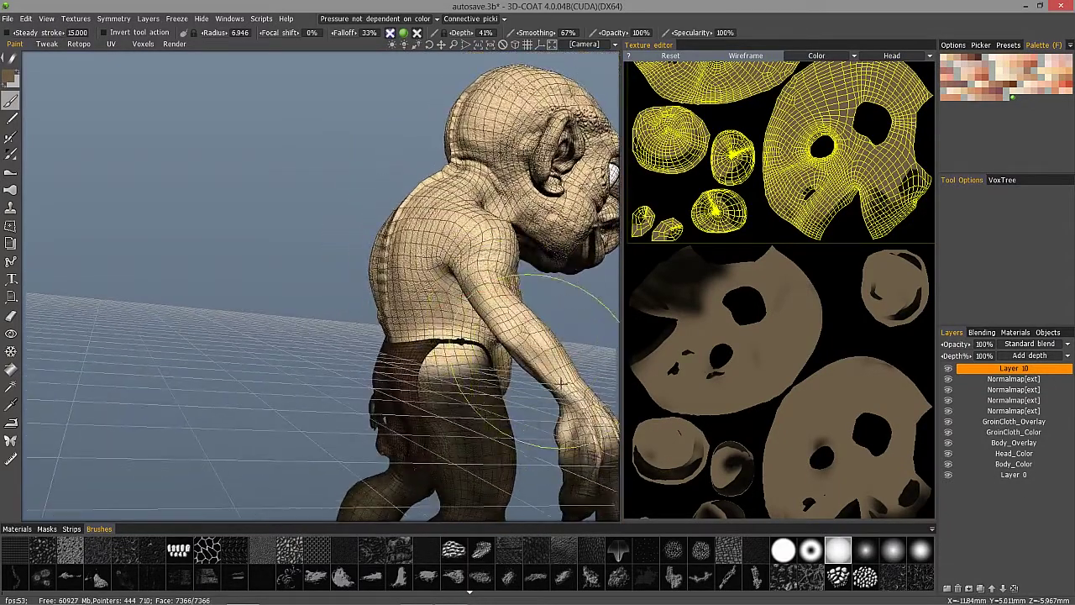
Reduce the brush radius to 2.726 and fill in the creature's throat and the underside of its jaw with cream-tan
right_click_drag(558, 376, 436, 232, "alt")
left_click_drag(437, 233, 370, 326, "alt")
mouse_move(370, 286)
left_mouse_down("alt")
mouse_move(216, 252)
mouse_move(151, 204)
mouse_move(230, 237)
mouse_move(391, 252)
mouse_move(336, 285)
left_mouse_up("alt")
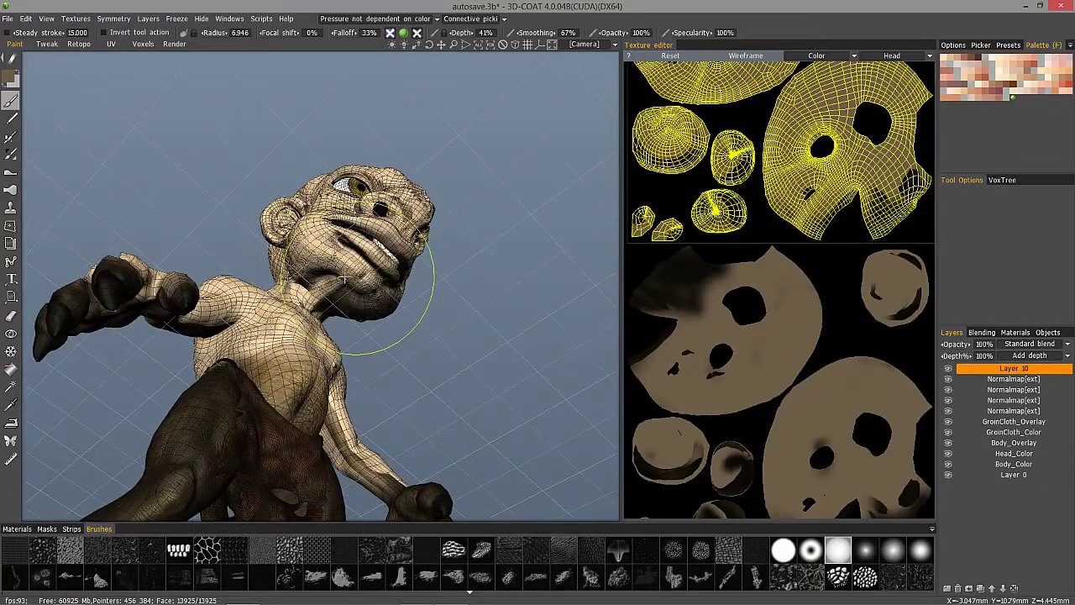
right_click_drag(341, 275, 296, 265)
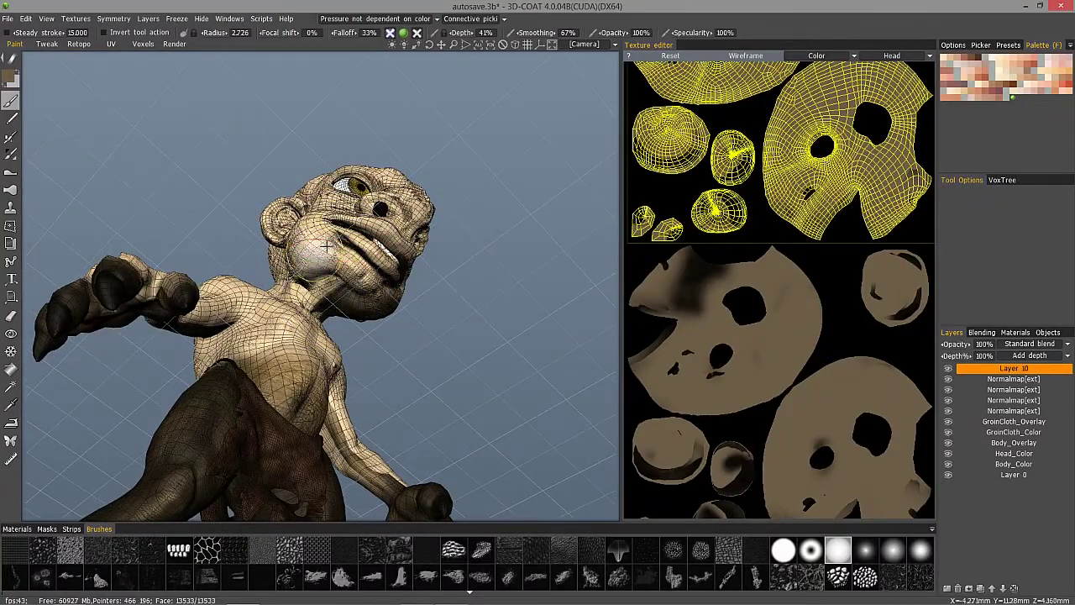
mouse_move(348, 296)
left_mouse_down("alt")
mouse_move(412, 235)
mouse_move(438, 180)
mouse_move(453, 195)
left_mouse_up("alt")
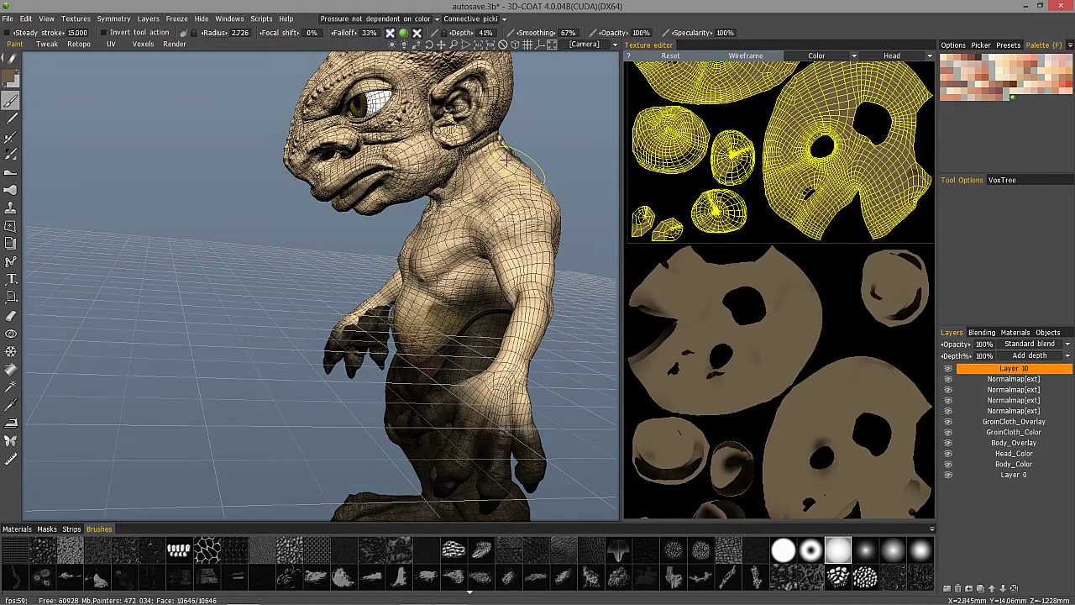
Touch up the nape and paint the cream-tan colour over the left wrist and the back of the left hand
left_click_drag(492, 204, 531, 143, "alt")
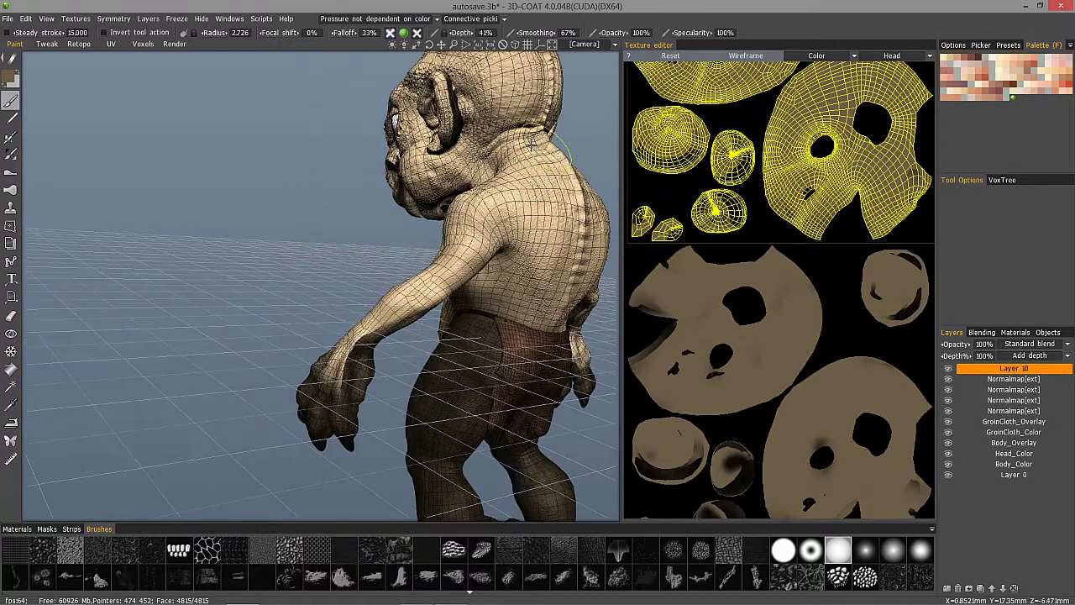
mouse_move(418, 220)
left_mouse_down("alt")
mouse_move(339, 341)
mouse_move(376, 315)
left_mouse_up("alt")
mouse_move(361, 353)
left_mouse_down()
mouse_move(342, 383)
mouse_move(357, 390)
left_mouse_up()
mouse_move(357, 391)
left_mouse_down("alt")
mouse_move(341, 368)
mouse_move(305, 370)
mouse_move(324, 388)
left_mouse_up("alt")
left_click_drag(327, 389, 359, 383)
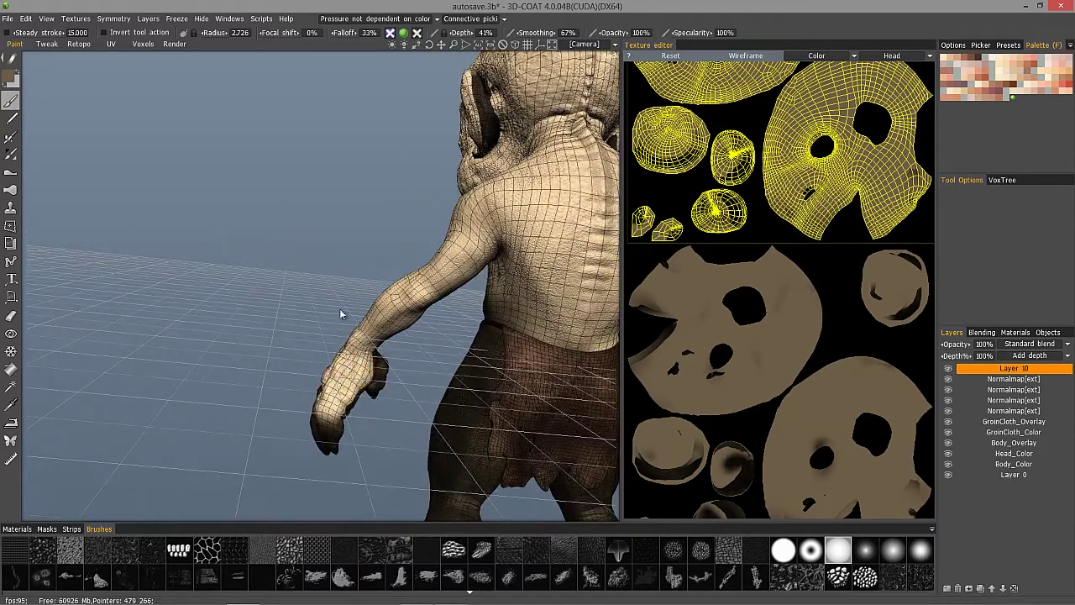
left_click_drag(380, 365, 434, 351, "alt")
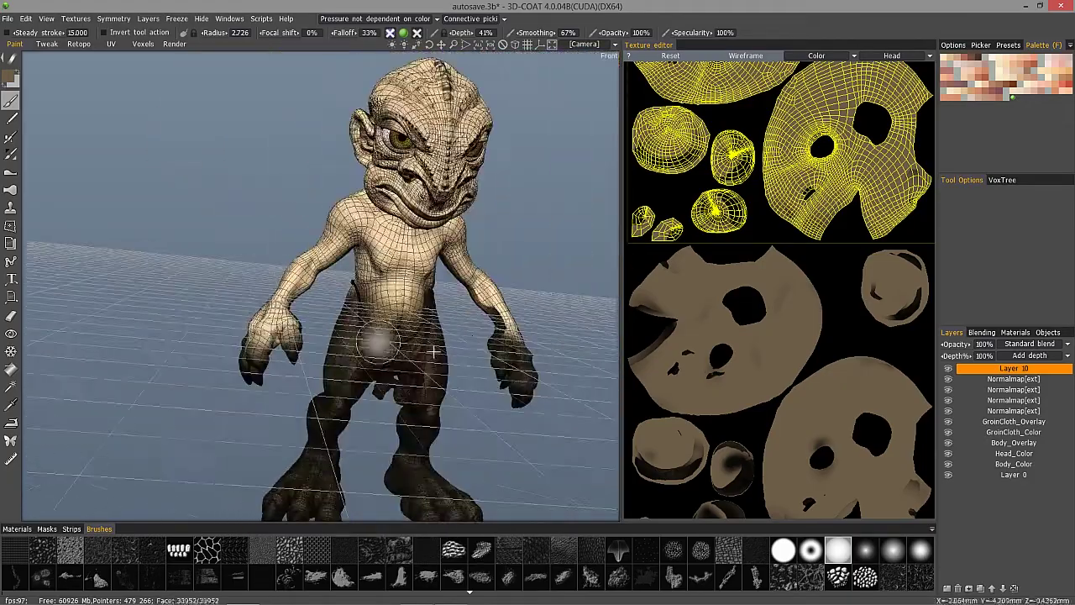
Fill in the creature's left flank above the waistband and its lower belly with the cream-tan colour
left_click_drag(467, 280, 460, 265, "alt")
left_click_drag(485, 312, 466, 284, "alt")
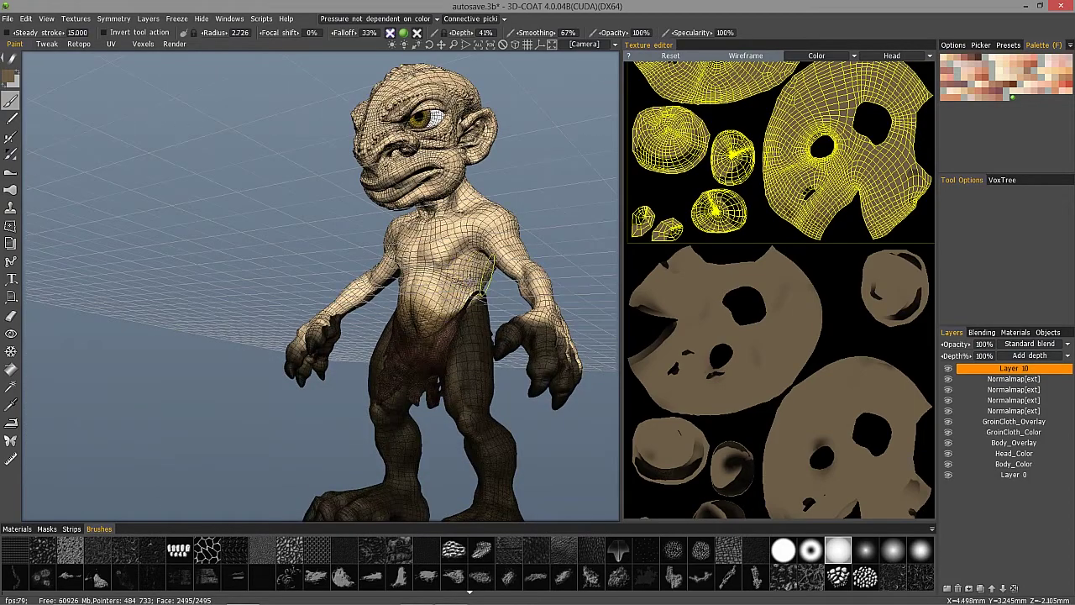
left_click_drag(416, 294, 429, 317, "alt")
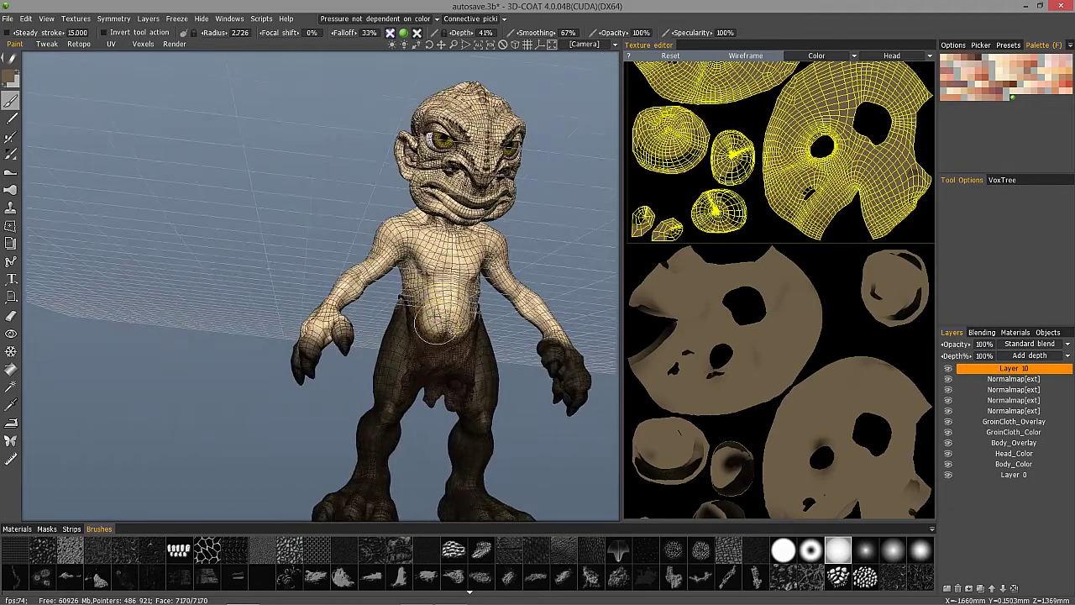
Paint the cream-tan colour over the right hand, then extend it over the fingers of both hands
left_click_drag(341, 309, 309, 309, "alt")
right_click_drag(309, 309, 346, 353, "alt")
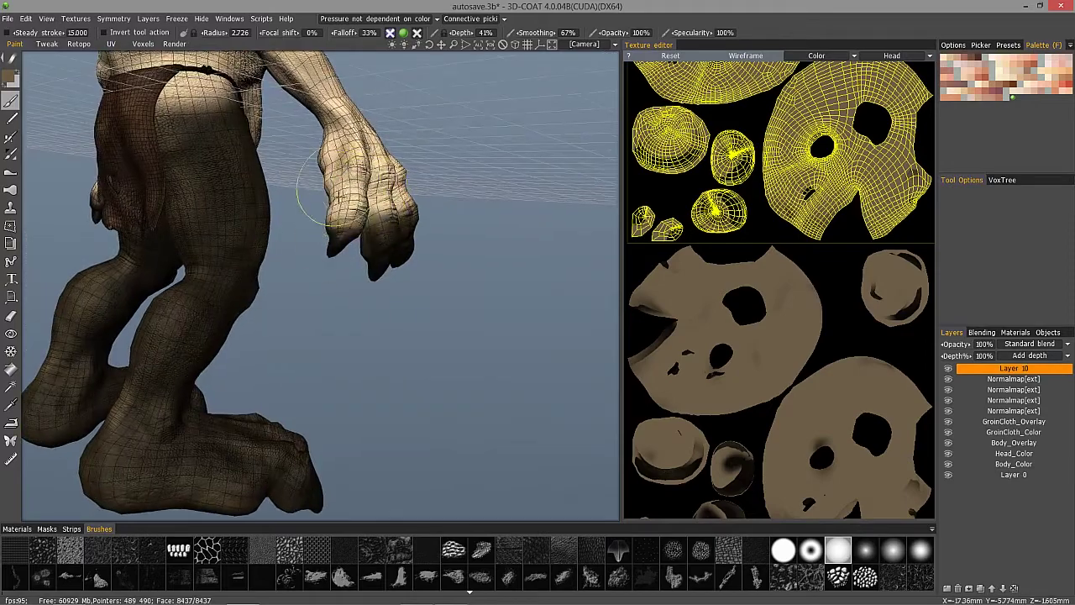
left_click_drag(379, 214, 452, 177, "alt")
left_click_drag(508, 153, 580, 282, "alt")
right_click_drag(564, 273, 555, 176, "alt")
right_click_drag(336, 307, 372, 233, "alt")
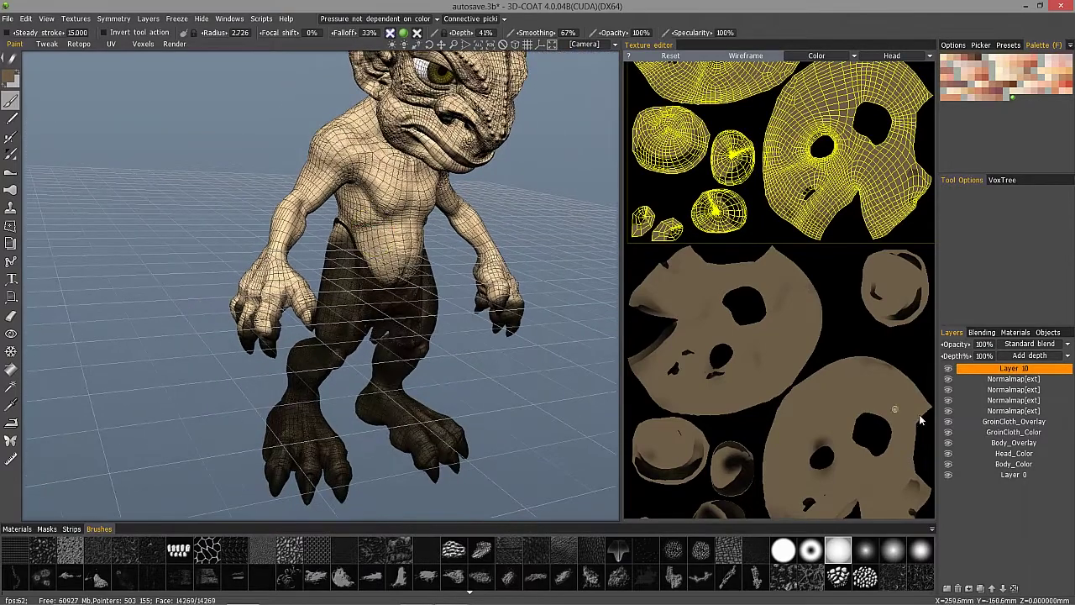
Replace the painted layer with a new empty one and paint the cream-tan colour over the right side of the creature's face and ear
left_click(959, 590)
left_click(947, 590)
middle_click_drag(435, 76, 425, 184, "alt")
right_click_drag(423, 181, 433, 180)
left_click_drag(423, 172, 405, 156, "alt")
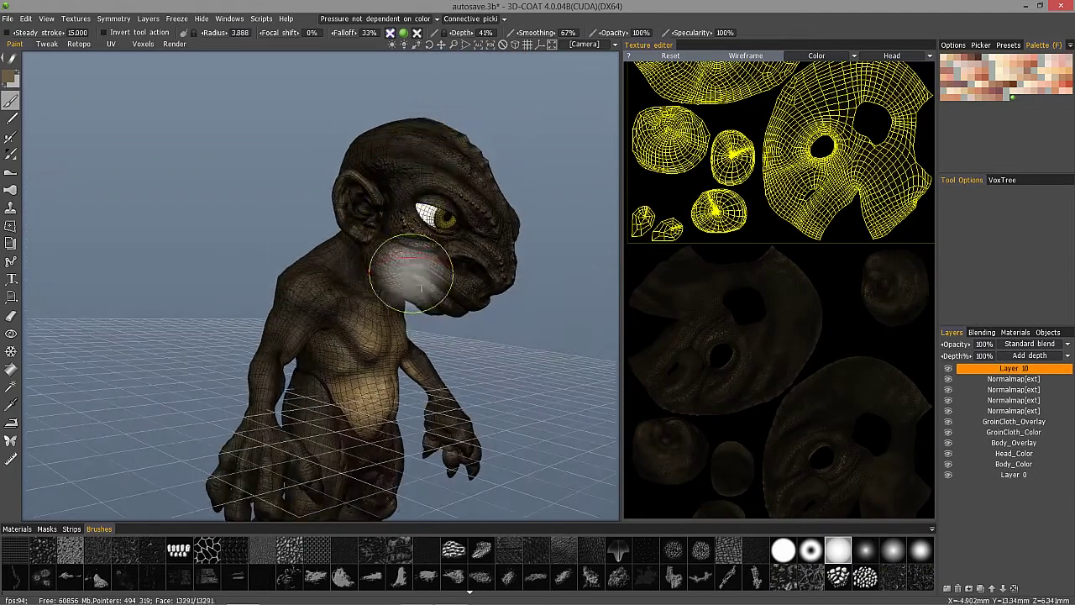
mouse_move(484, 235)
left_mouse_down()
mouse_move(468, 210)
mouse_move(439, 216)
mouse_move(396, 192)
mouse_move(351, 205)
left_mouse_up()
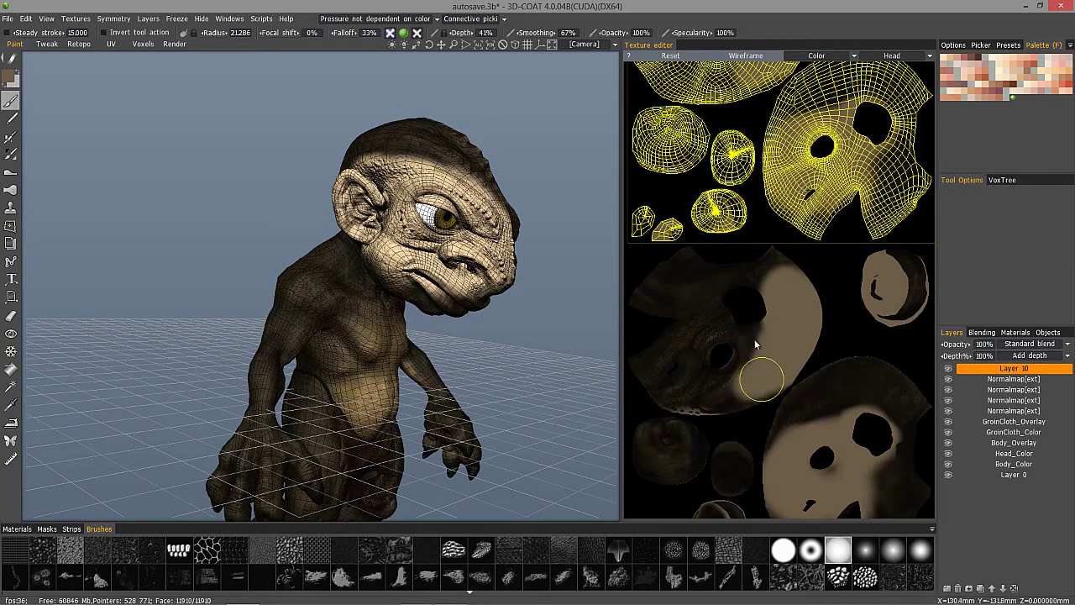
Fill in one head island of the texture map and the crown of the other with cream-tan, using a brush radius of 21.286
mouse_move(692, 399)
left_mouse_down()
mouse_move(731, 283)
mouse_move(777, 269)
left_mouse_up()
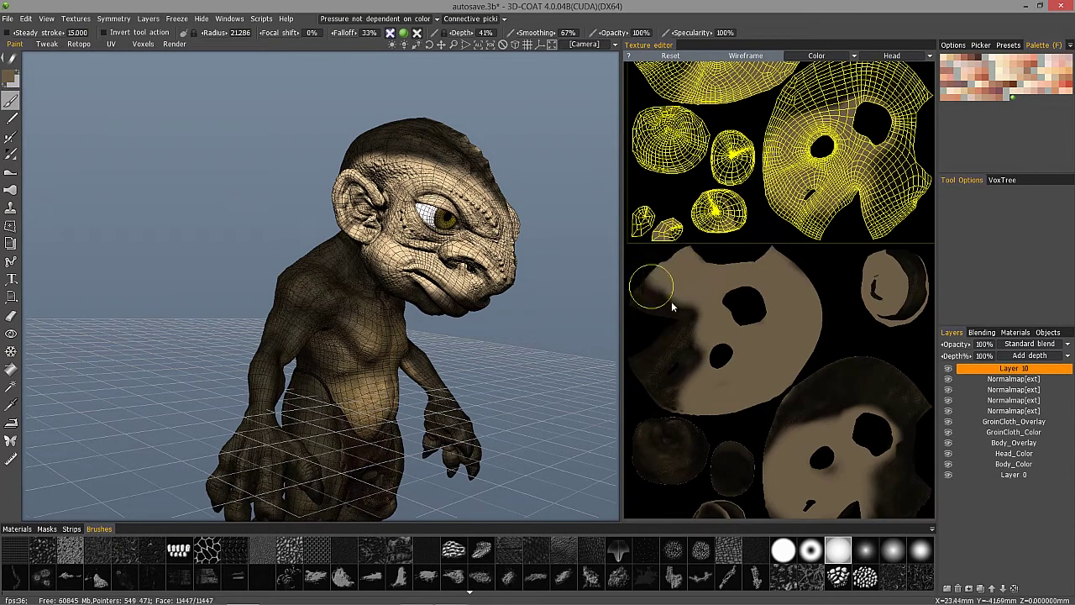
left_click_drag(660, 307, 664, 281)
mouse_move(772, 409)
left_mouse_down()
mouse_move(798, 427)
mouse_move(871, 374)
mouse_move(851, 401)
mouse_move(862, 387)
left_mouse_up()
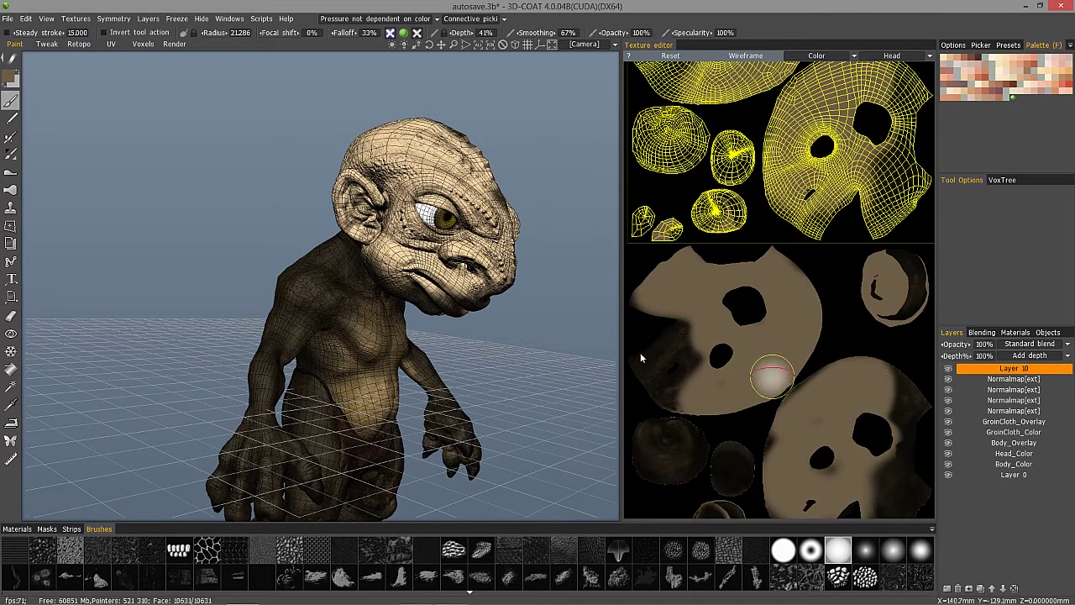
middle_click_drag(611, 366, 572, 368)
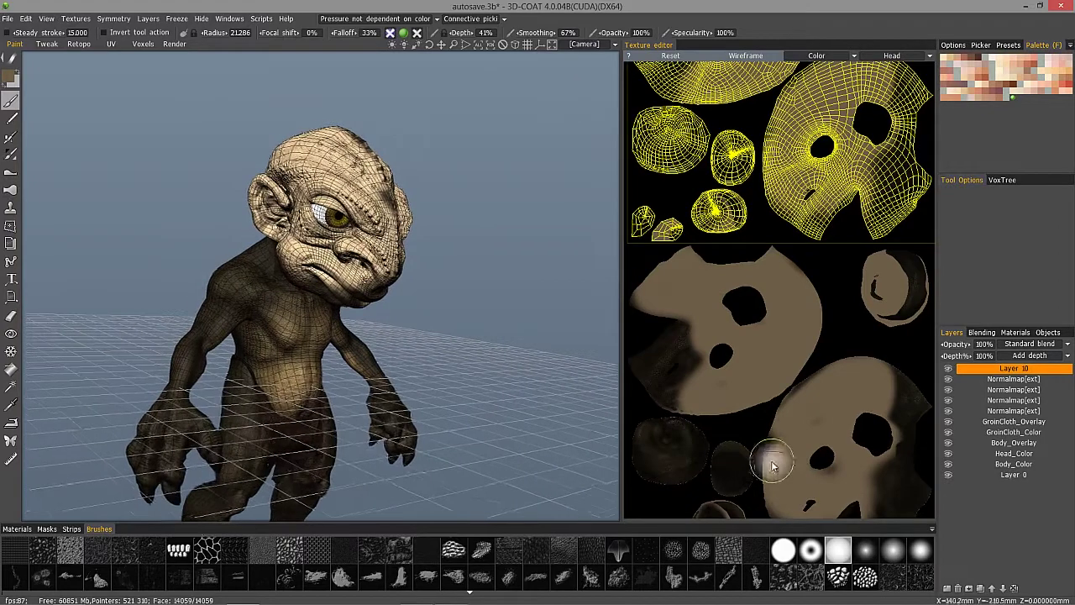
Replace the painted layer with a new empty one and fill the whole right-half head island in the texture map with cream-tan
left_click(959, 590)
left_click(947, 590)
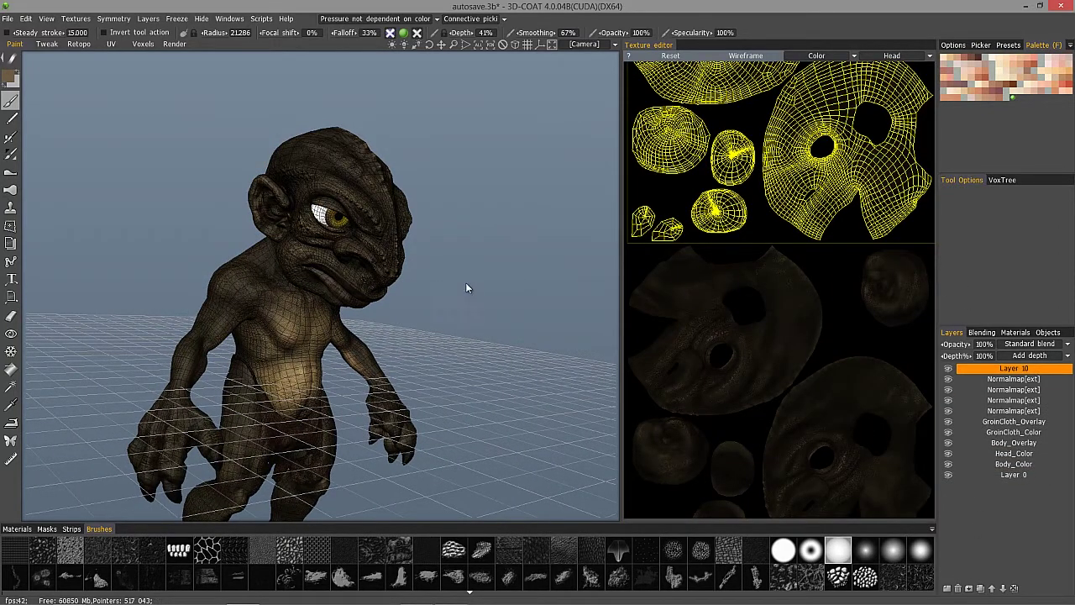
left_click_drag(468, 288, 546, 304)
mouse_move(746, 393)
middle_mouse_down()
mouse_move(721, 332)
mouse_move(723, 285)
middle_mouse_up()
mouse_move(827, 319)
left_mouse_down()
mouse_move(822, 297)
mouse_move(821, 314)
mouse_move(776, 330)
mouse_move(771, 380)
mouse_move(804, 339)
mouse_move(794, 301)
mouse_move(781, 393)
mouse_move(797, 426)
mouse_move(829, 369)
mouse_move(850, 382)
mouse_move(863, 432)
mouse_move(874, 387)
left_mouse_up()
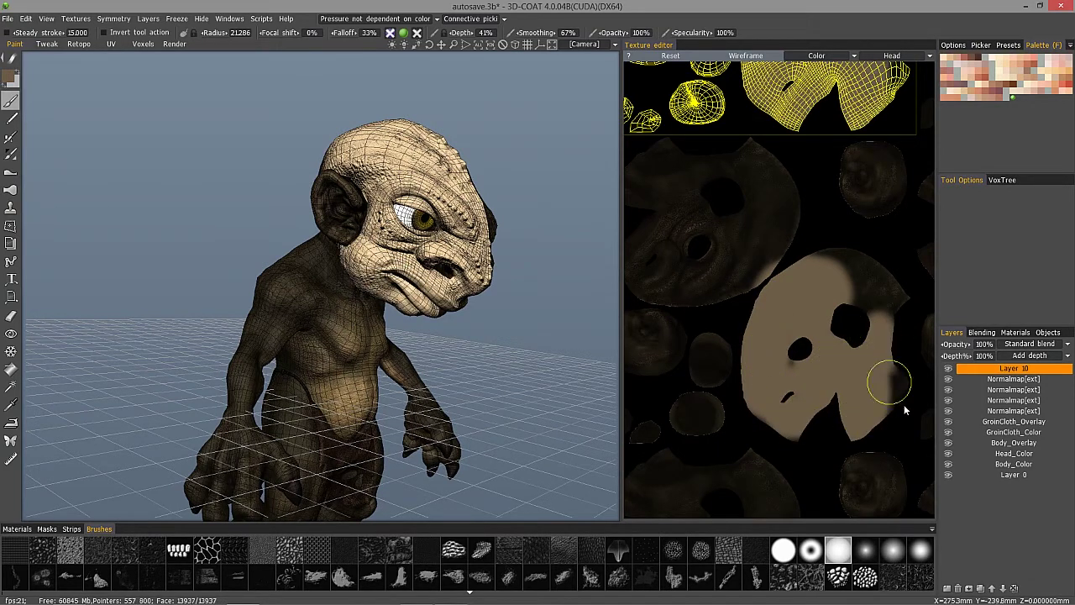
left_click_drag(858, 275, 881, 323)
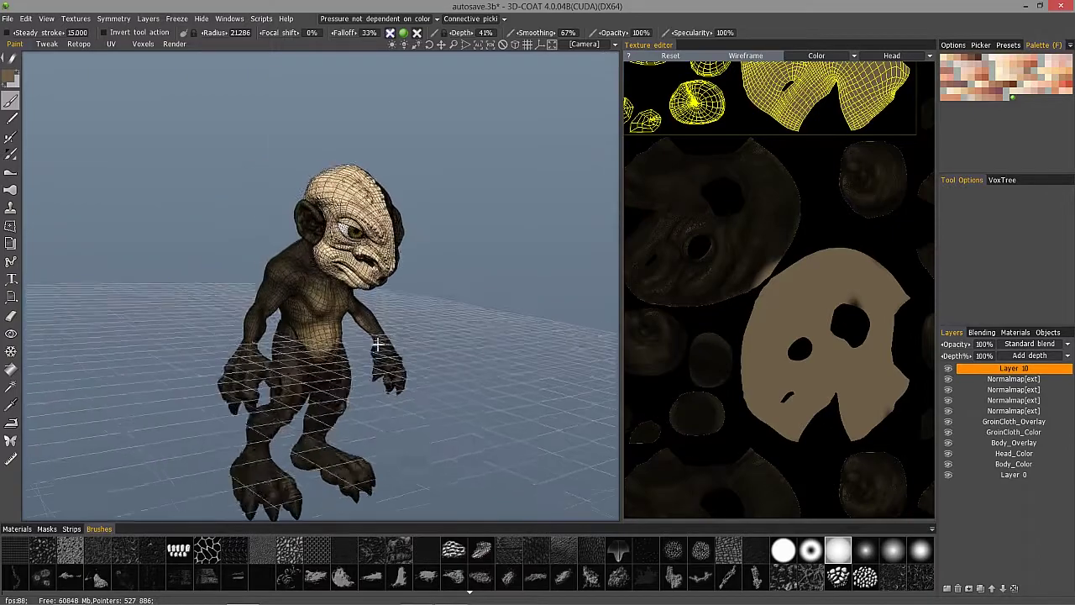
mouse_move(304, 261)
right_mouse_down()
mouse_move(312, 252)
mouse_move(327, 314)
mouse_move(345, 319)
right_mouse_up()
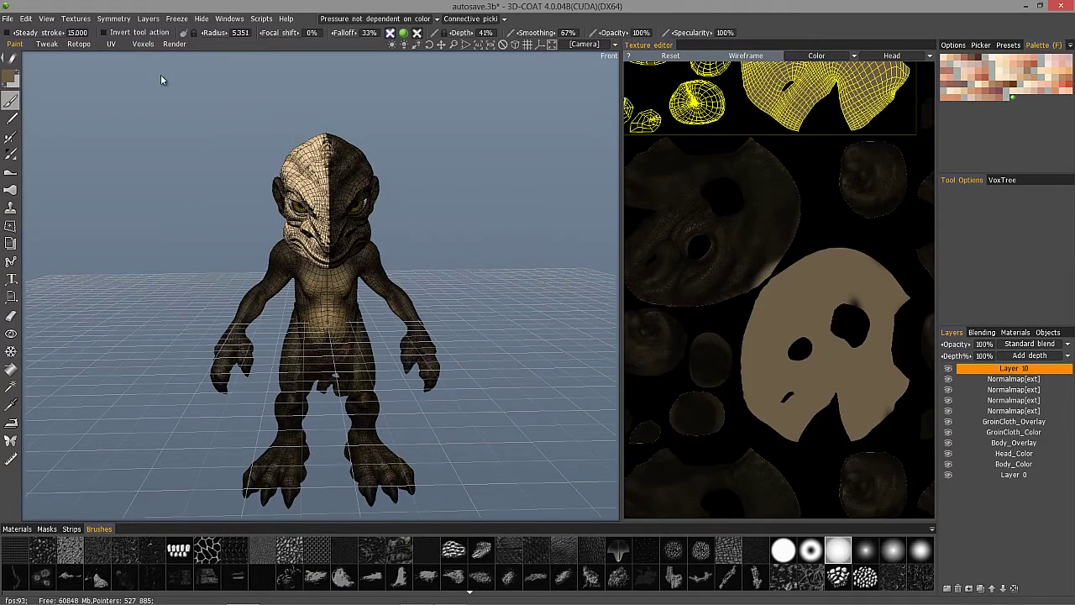